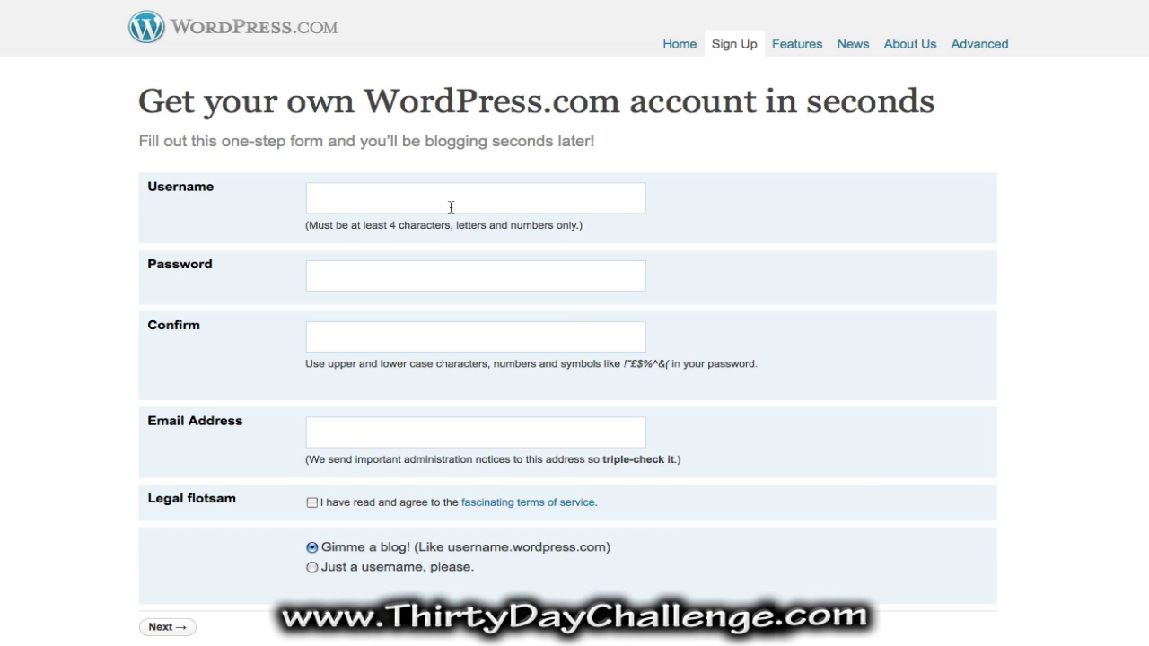
# - Enter and correct the account username, then submit the signup form to reach blog setup
pyautogui.click(450, 206)
pyautogui.write('makeyourownsoap')
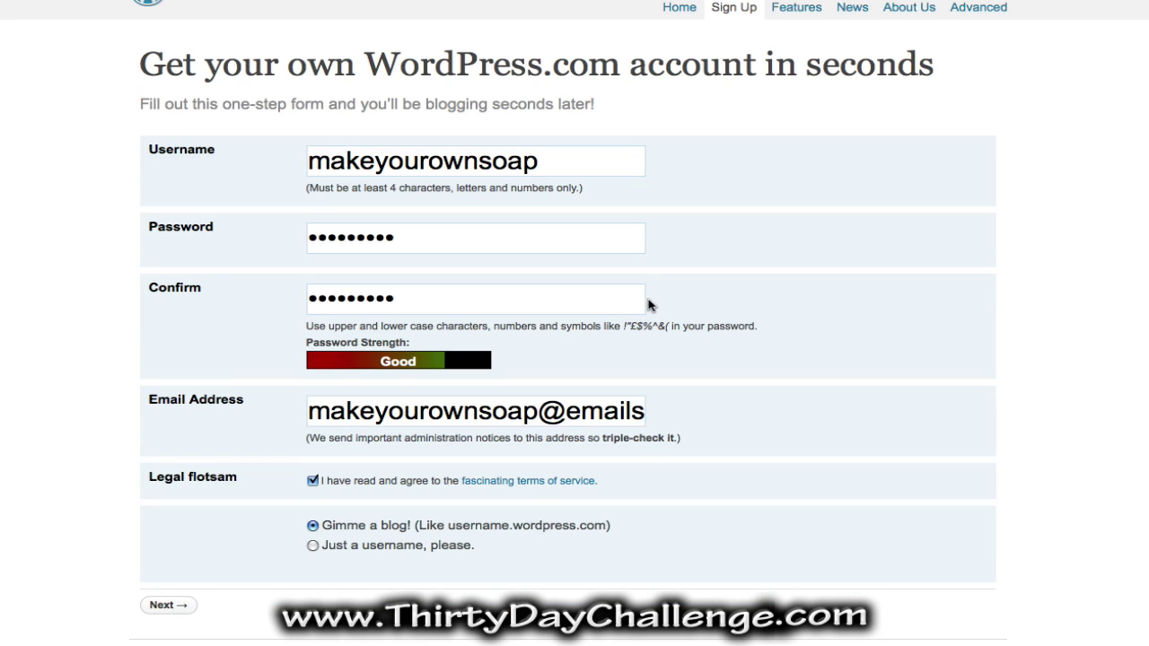
pyautogui.click(581, 170)
pyautogui.write('now')
pyautogui.press('BackSpace')
pyautogui.press('BackSpace')
pyautogui.press('BackSpace')
pyautogui.write('blog')
pyautogui.press('BackSpace')
pyautogui.press('BackSpace')
pyautogui.press('BackSpace')
pyautogui.press('BackSpace')
pyautogui.click(164, 611)
pyautogui.click(167, 612)
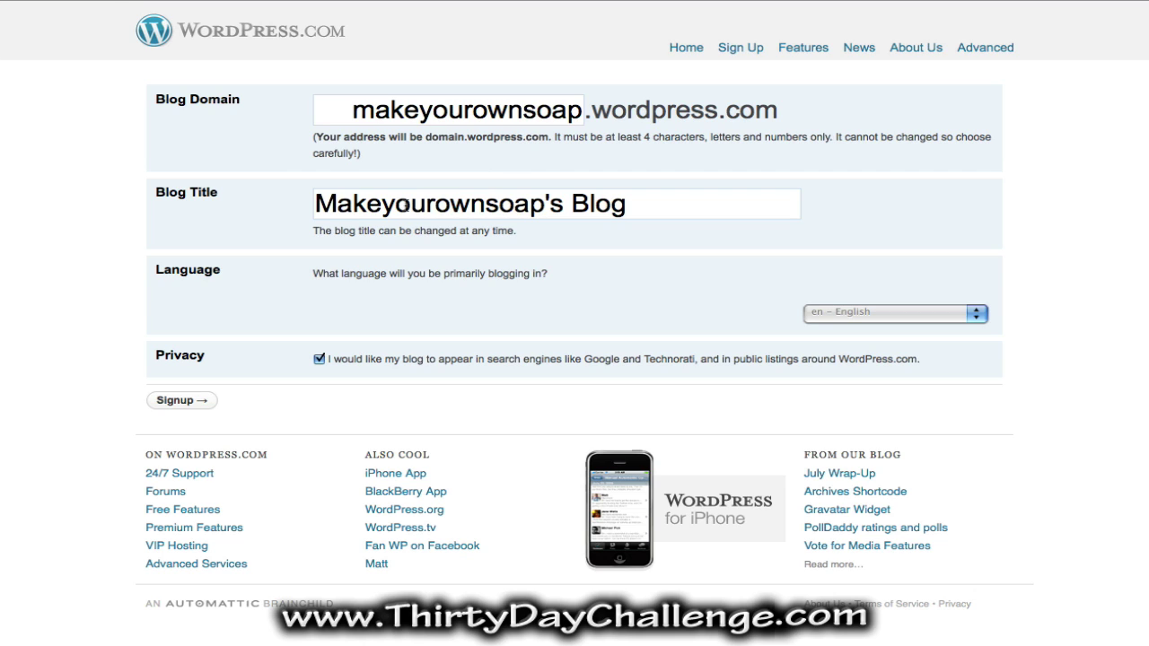
# - Retitle the blog 'Make Your Own Soap', keep English as its language, and complete signup
pyautogui.moveTo(320, 203); pyautogui.dragTo(763, 209)
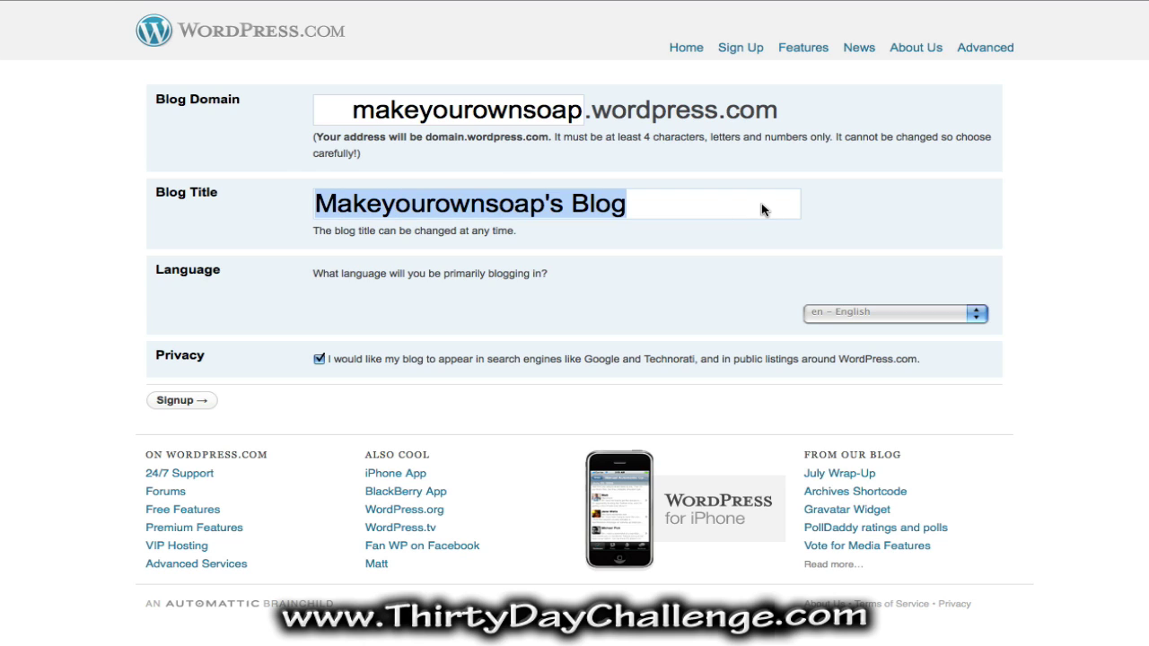
pyautogui.write('Make Your ')
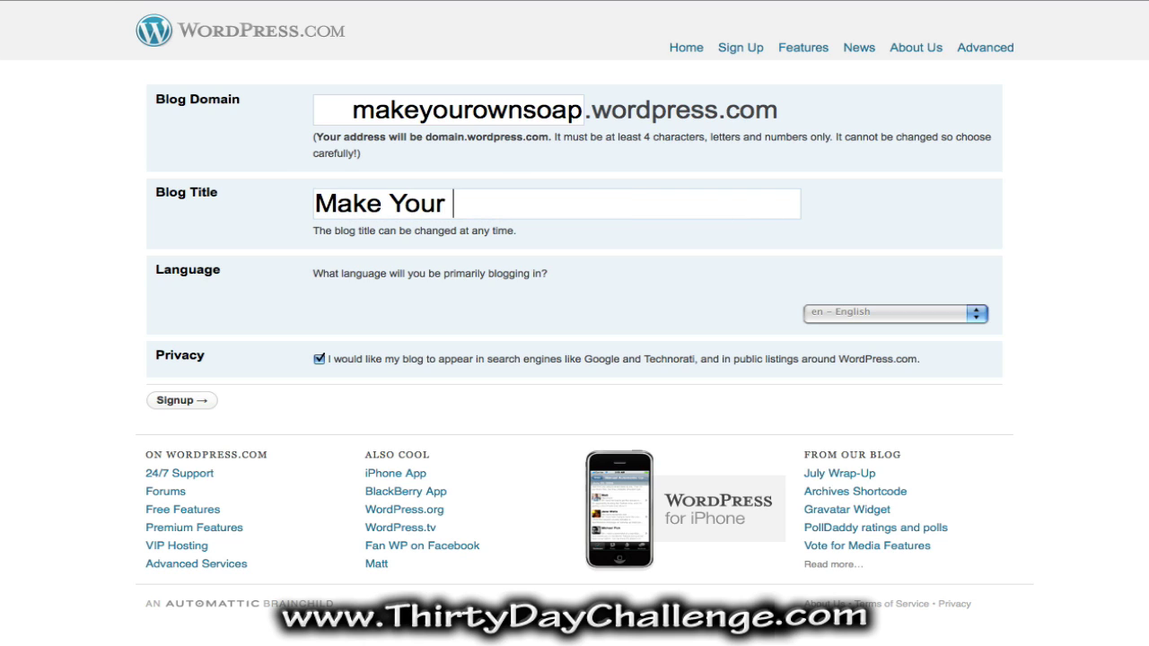
pyautogui.write('Own Soap')
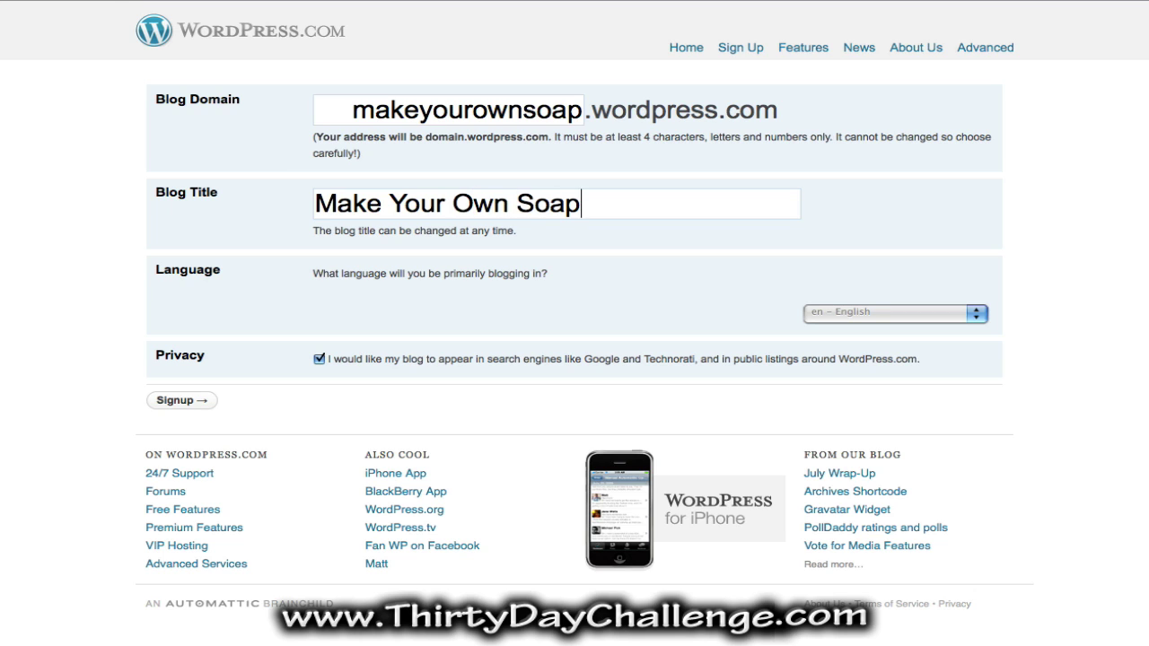
pyautogui.click(866, 304)
pyautogui.click(866, 304)
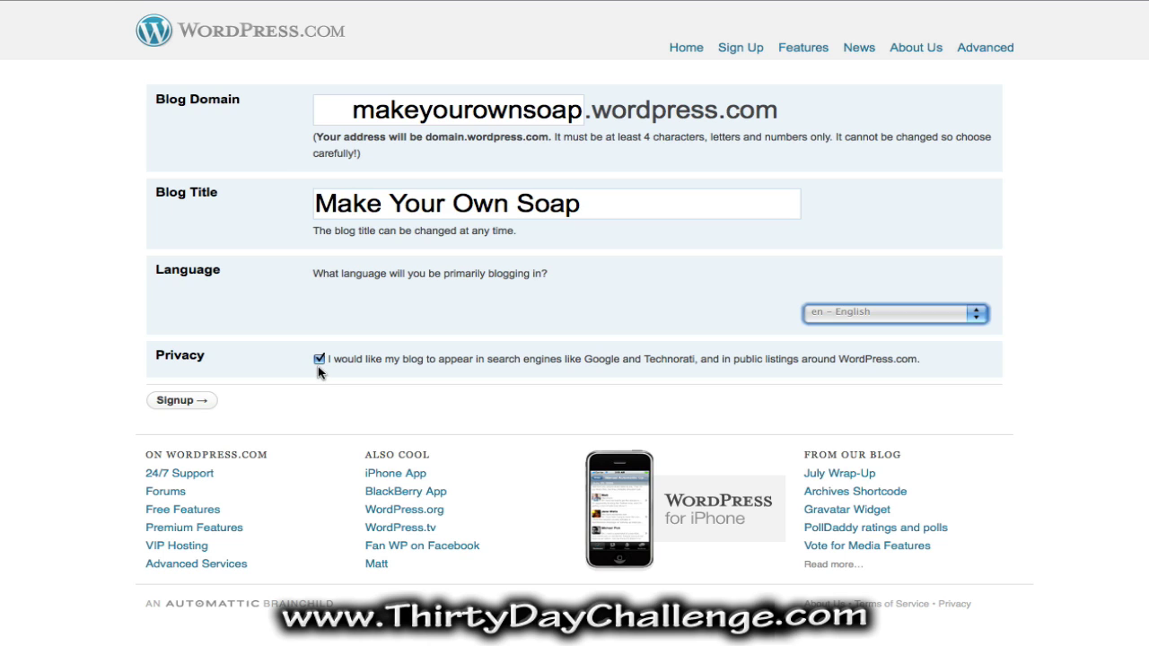
pyautogui.click(179, 401)
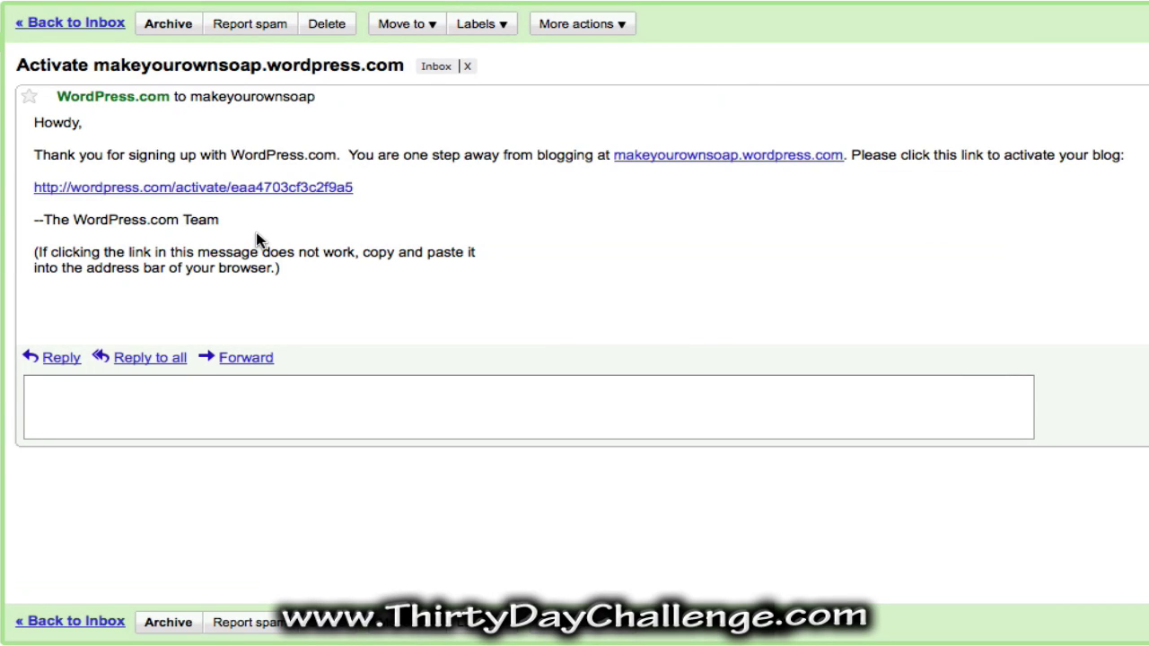
# - Activate the makeyourownsoap.wordpress.com blog via the e-mail's activation link
pyautogui.click(266, 196)
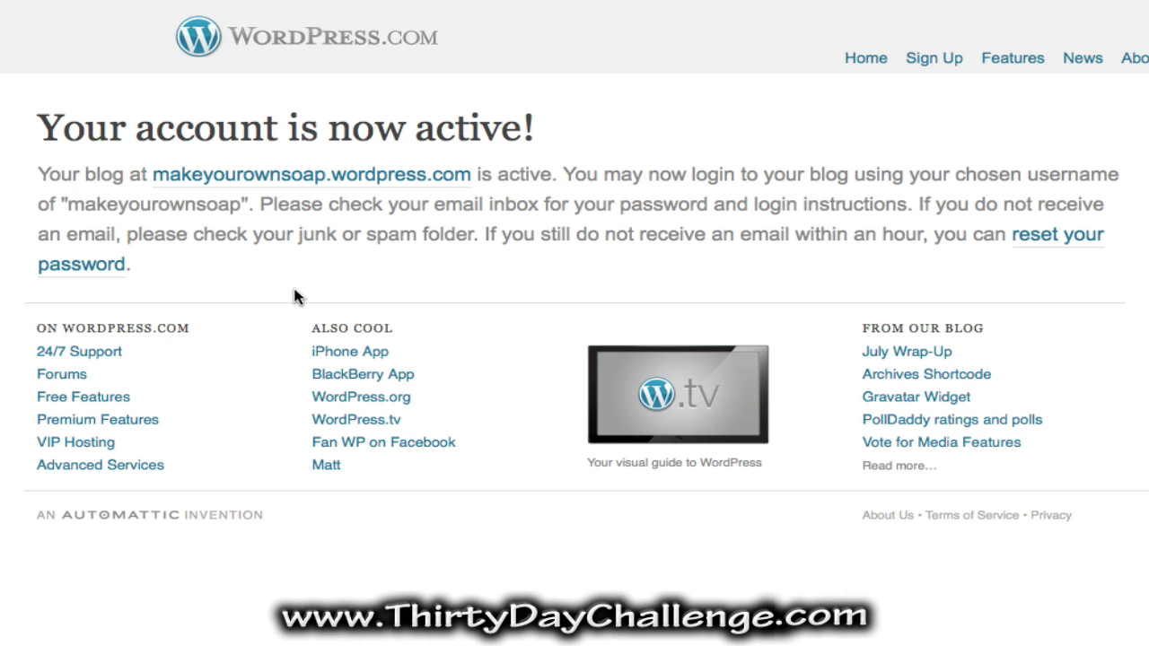
# - Visit the new blog, log in to its dashboard, and expand the Posts menu
pyautogui.click(252, 176)
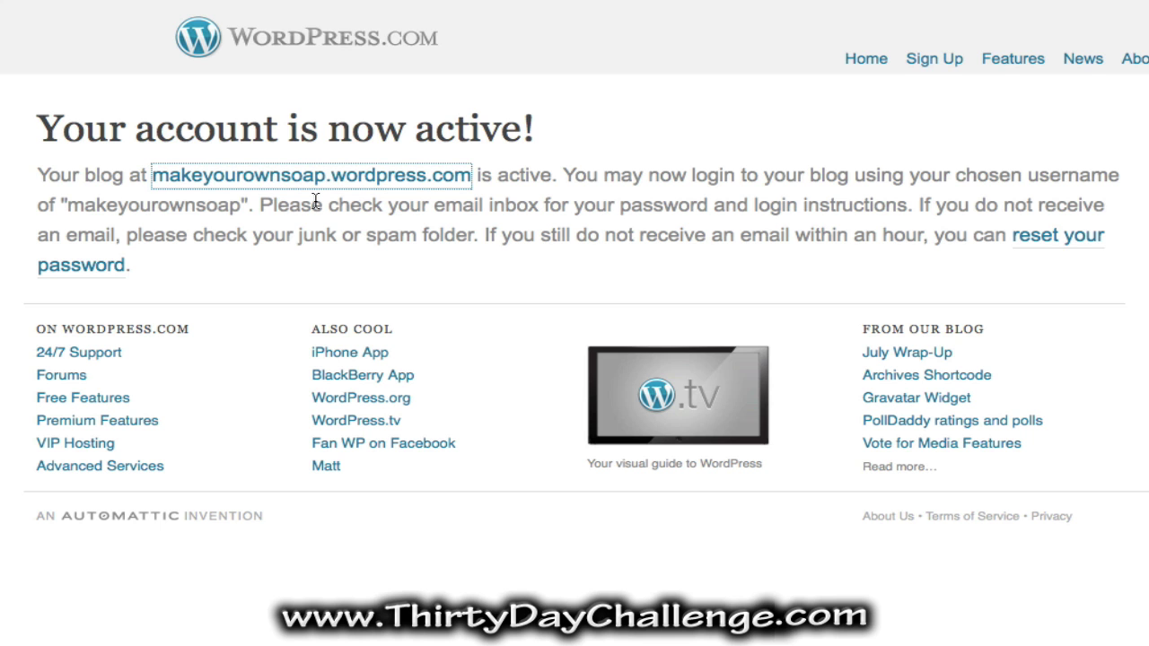
pyautogui.scroll(-1, 316, 202)
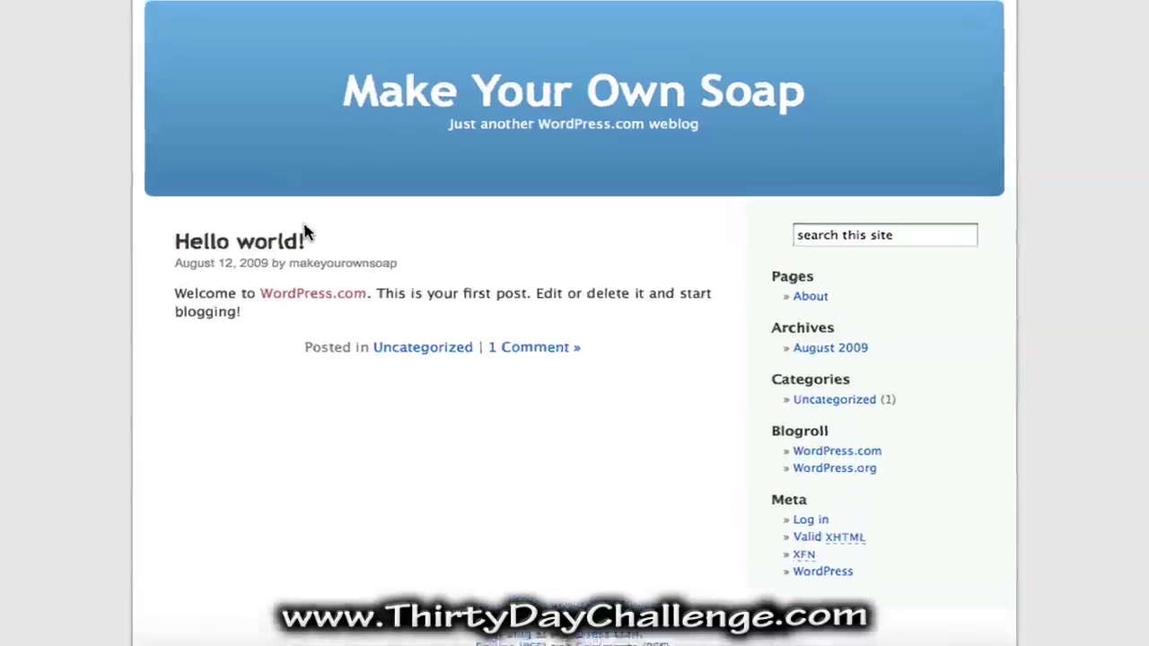
pyautogui.click(816, 553)
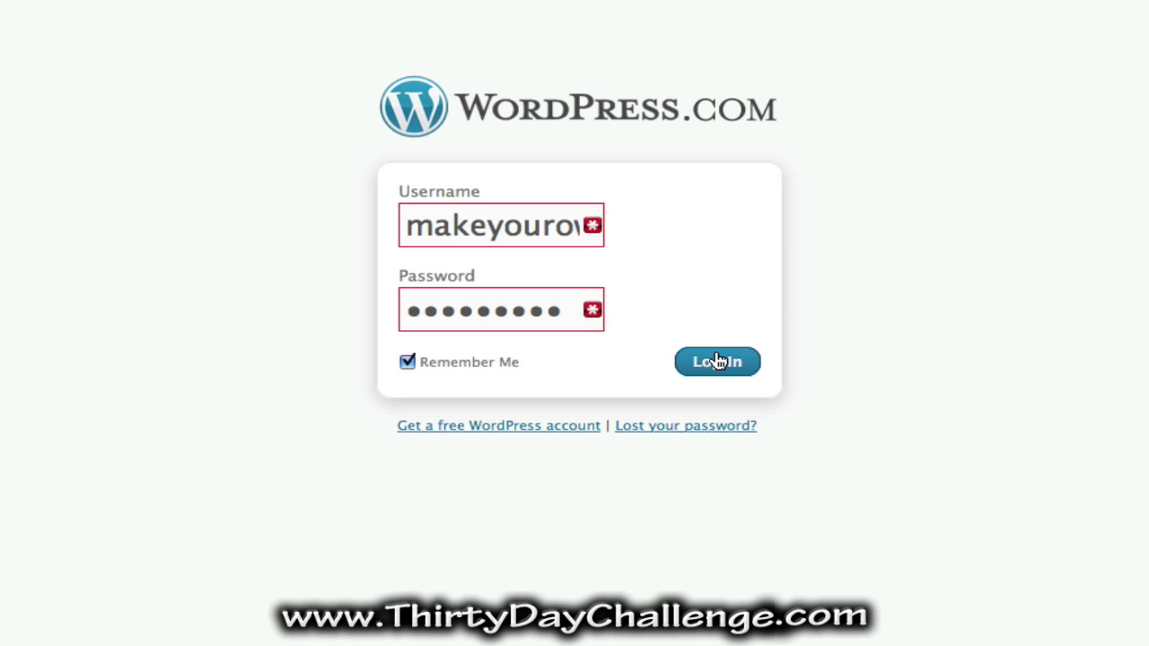
pyautogui.click(717, 361)
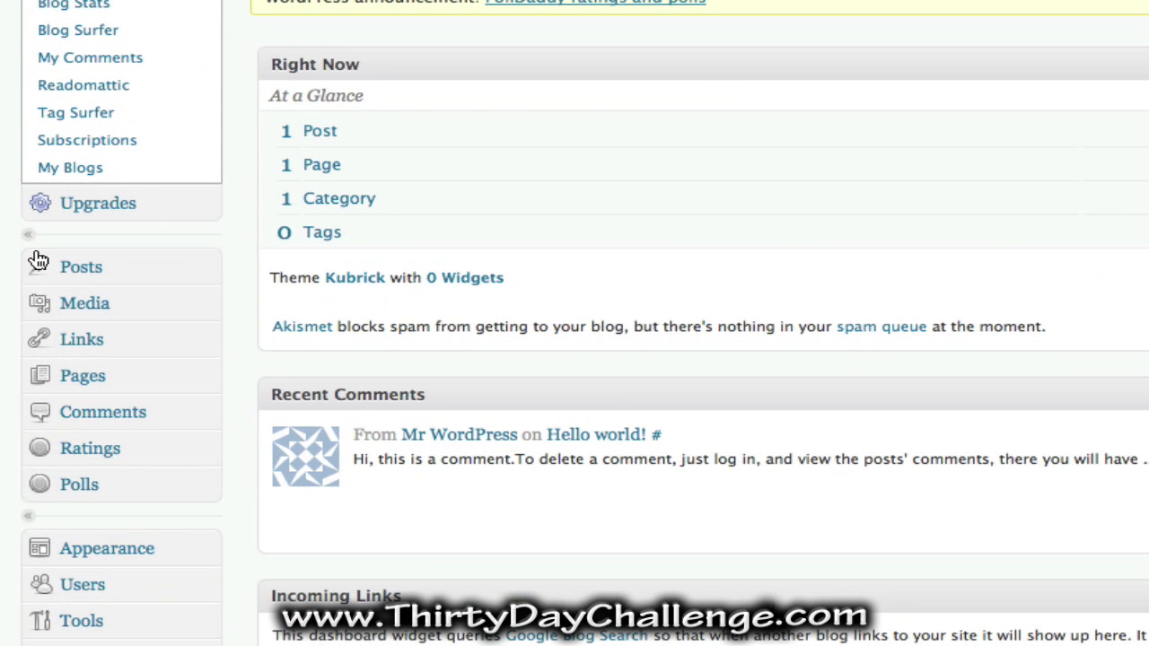
pyautogui.click(209, 268)
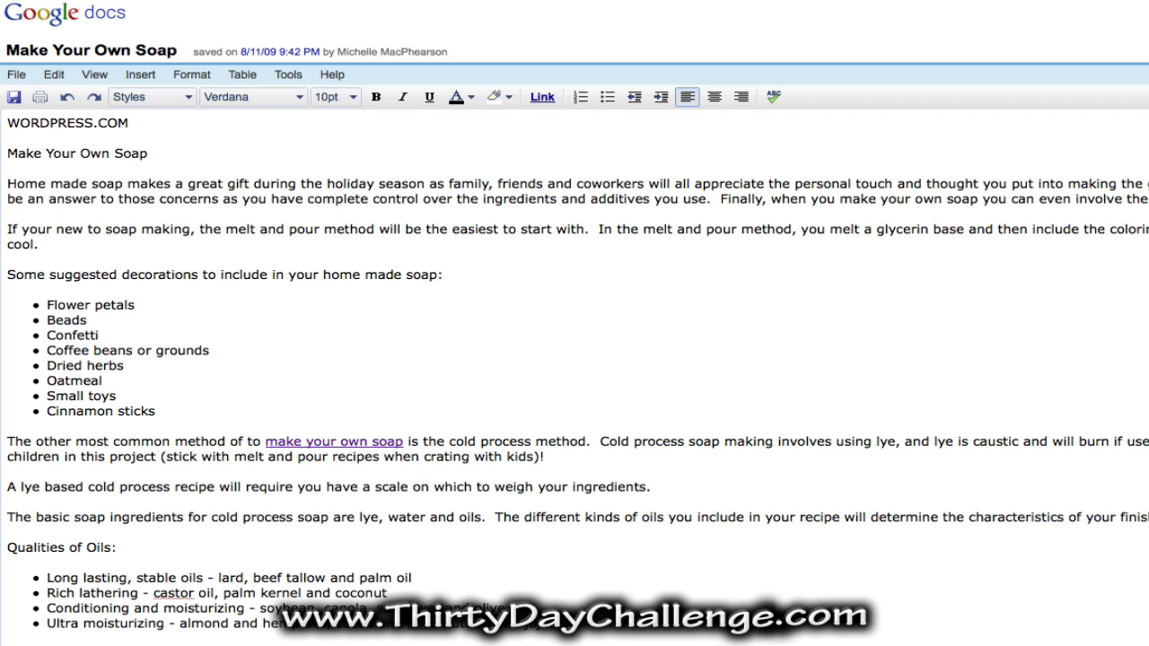
# - Copy the soap article's body text from Google Docs into the clipboard for the new post
pyautogui.moveTo(421, 639); pyautogui.dragTo(7, 183)
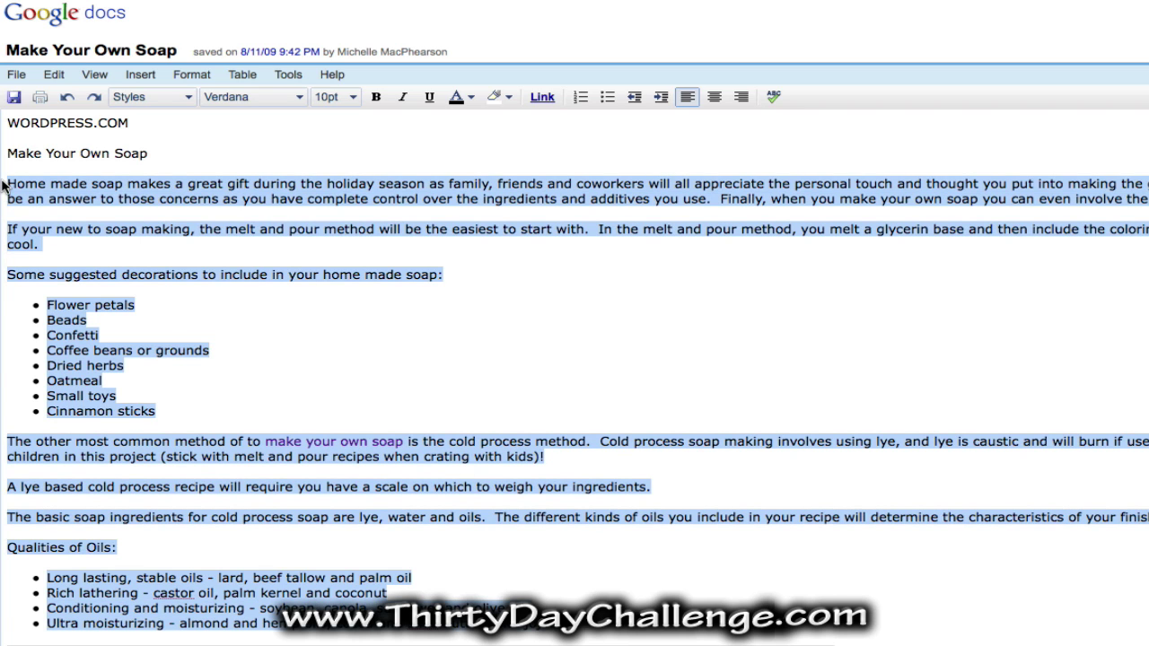
pyautogui.rightClick(61, 195)
pyautogui.click(111, 269)
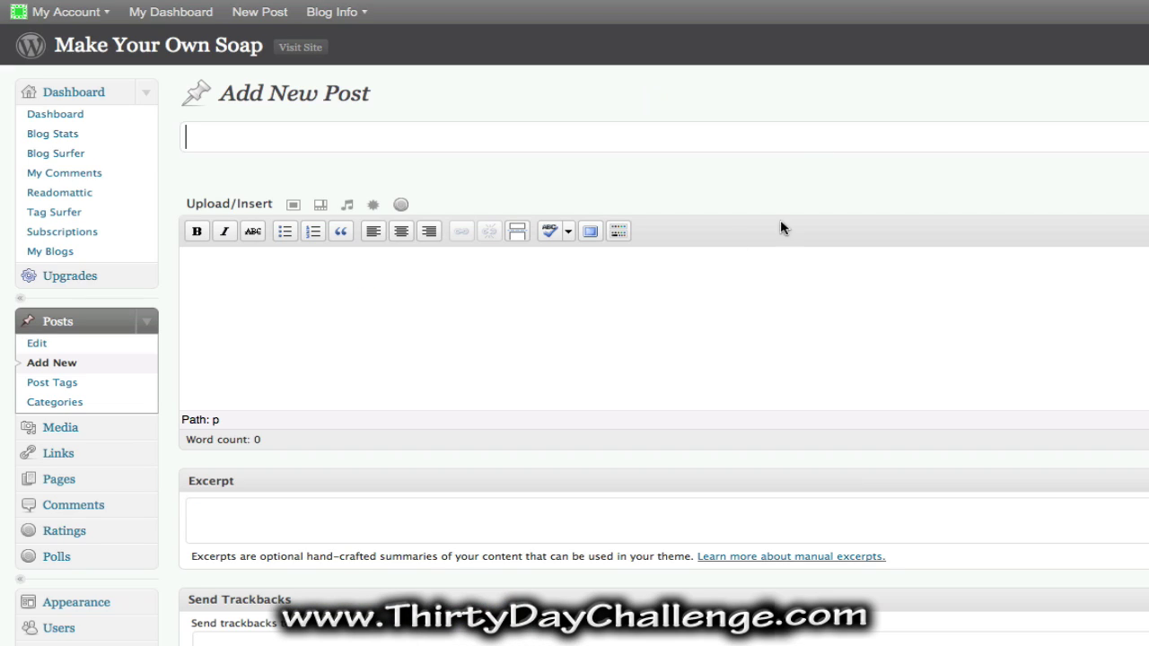
pyautogui.click(526, 294)
# - Paste the article and remove blank lines around the decorations list and opening paragraphs
pyautogui.press('super+v')
pyautogui.scroll(5, 550, 309)
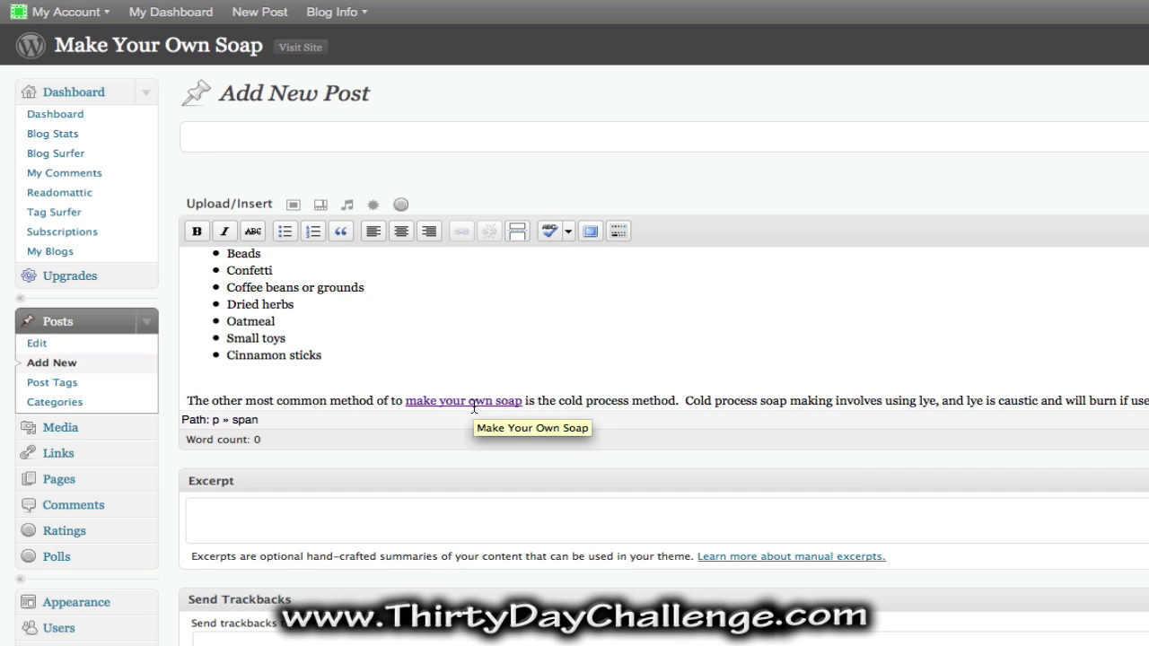
pyautogui.scroll(2, 451, 356)
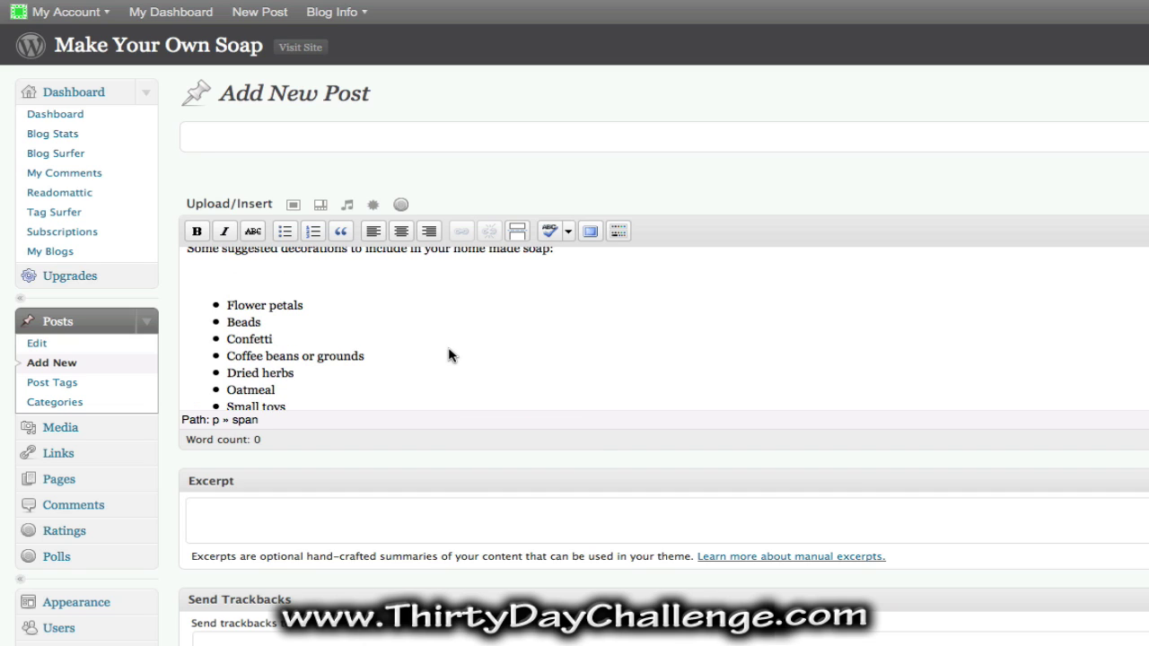
pyautogui.click(253, 275)
pyautogui.press('BackSpace')
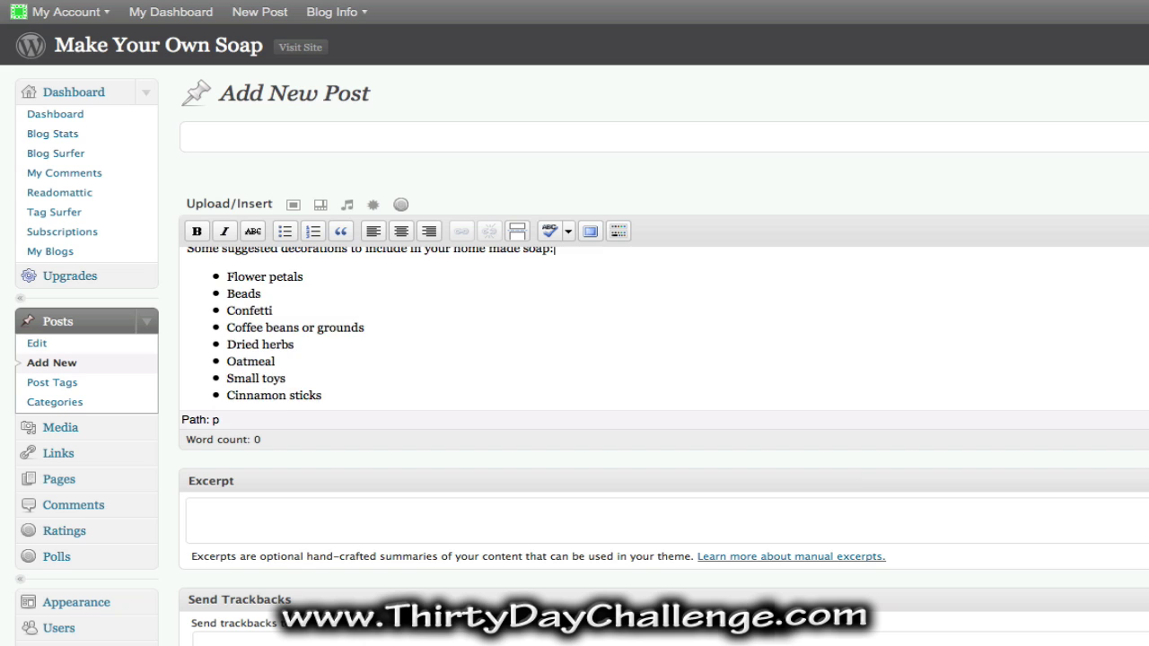
pyautogui.scroll(3, 296, 359)
pyautogui.click(281, 339)
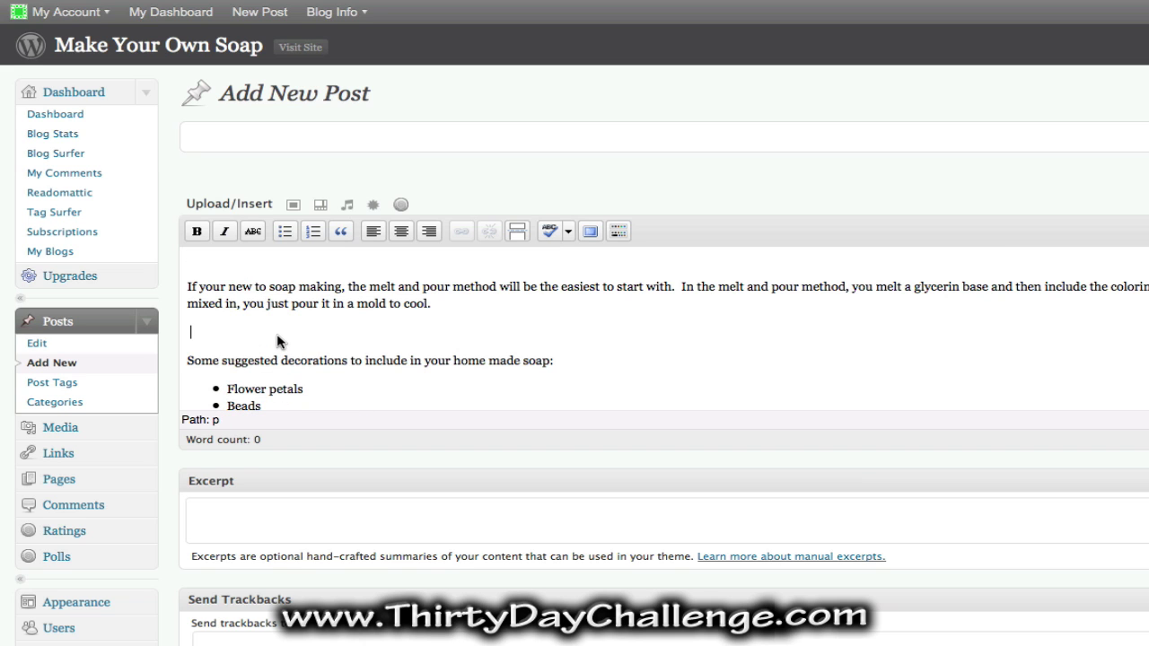
pyautogui.press('BackSpace')
pyautogui.scroll(2, 340, 356)
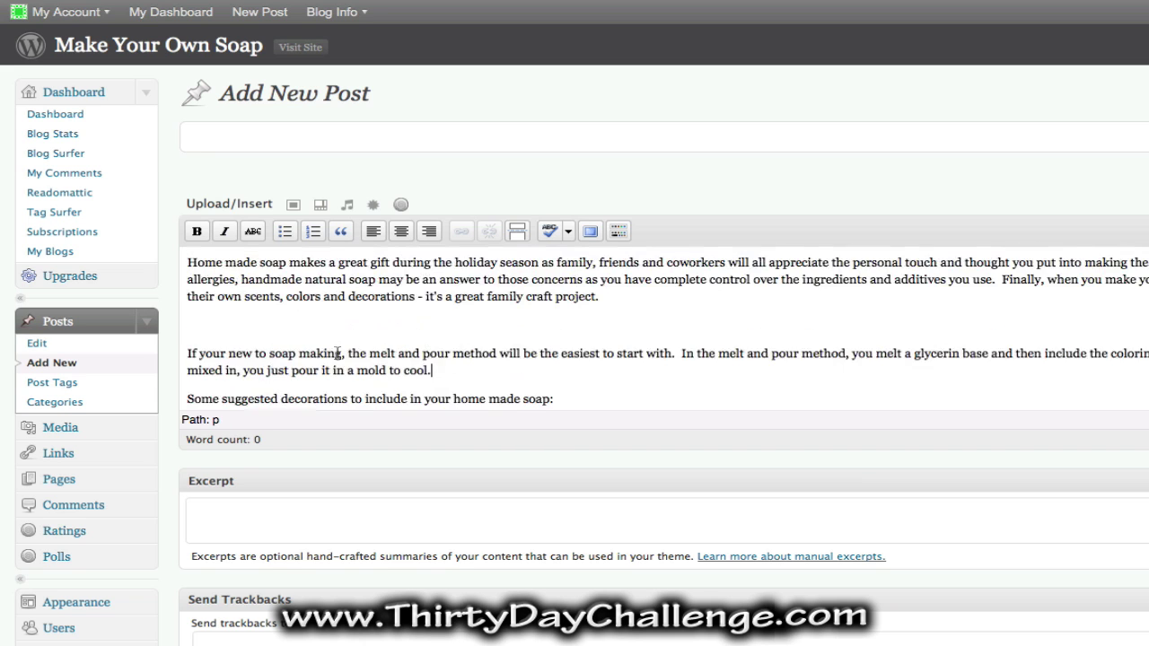
pyautogui.click(319, 339)
pyautogui.press('BackSpace')
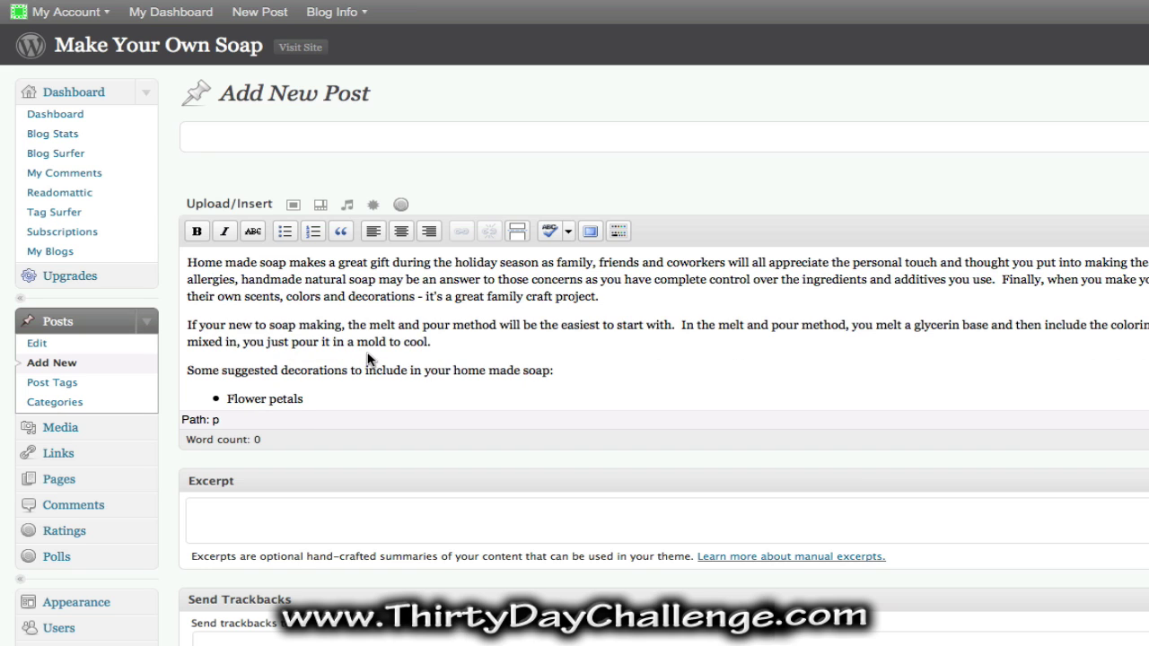
# - Remove the blank lines under Qualities of Oils and after the oils list
pyautogui.scroll(-4, 368, 359)
pyautogui.scroll(-5, 367, 359)
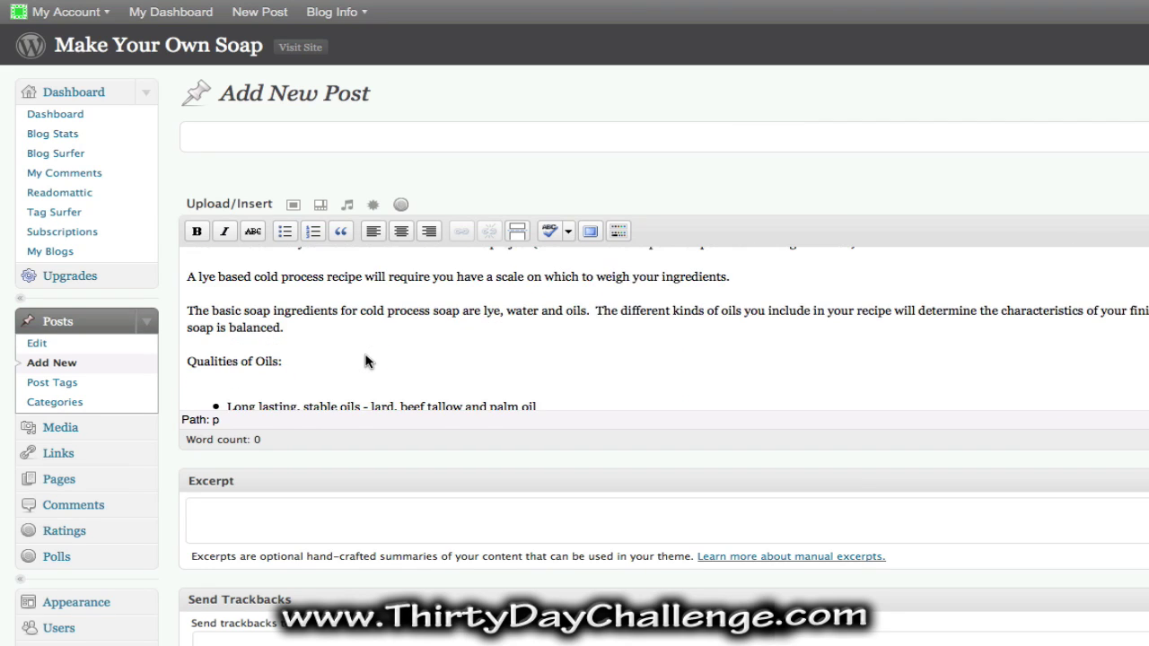
pyautogui.click(362, 364)
pyautogui.press('BackSpace')
pyautogui.scroll(-3, 366, 363)
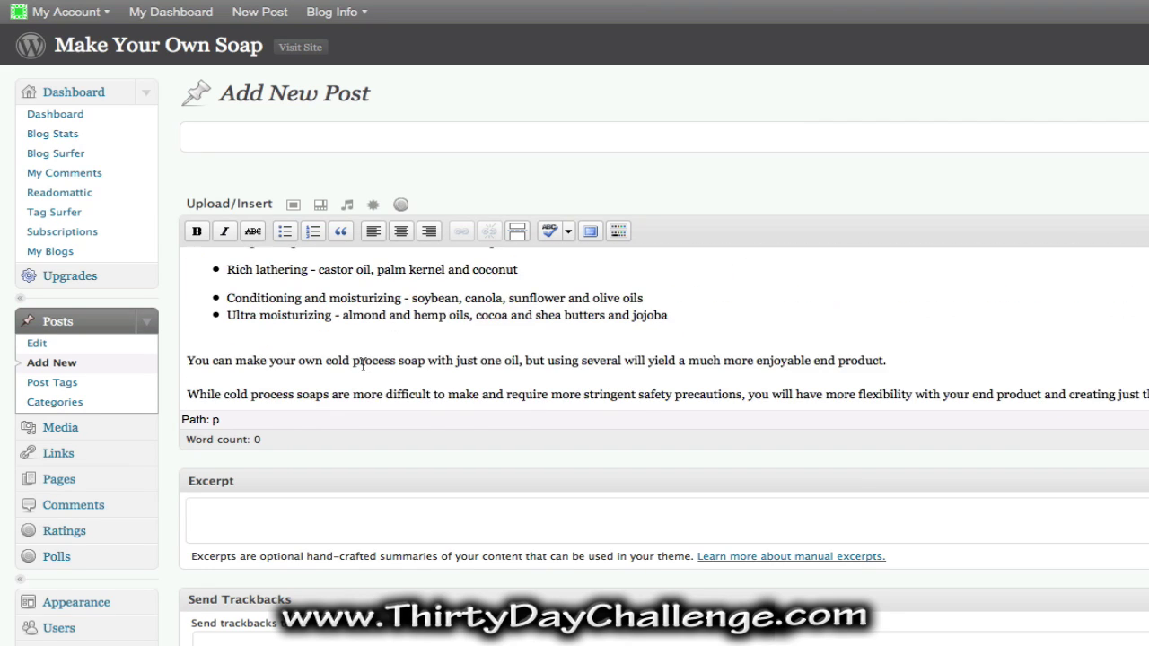
pyautogui.click(345, 350)
pyautogui.press('BackSpace')
pyautogui.scroll(-1, 346, 355)
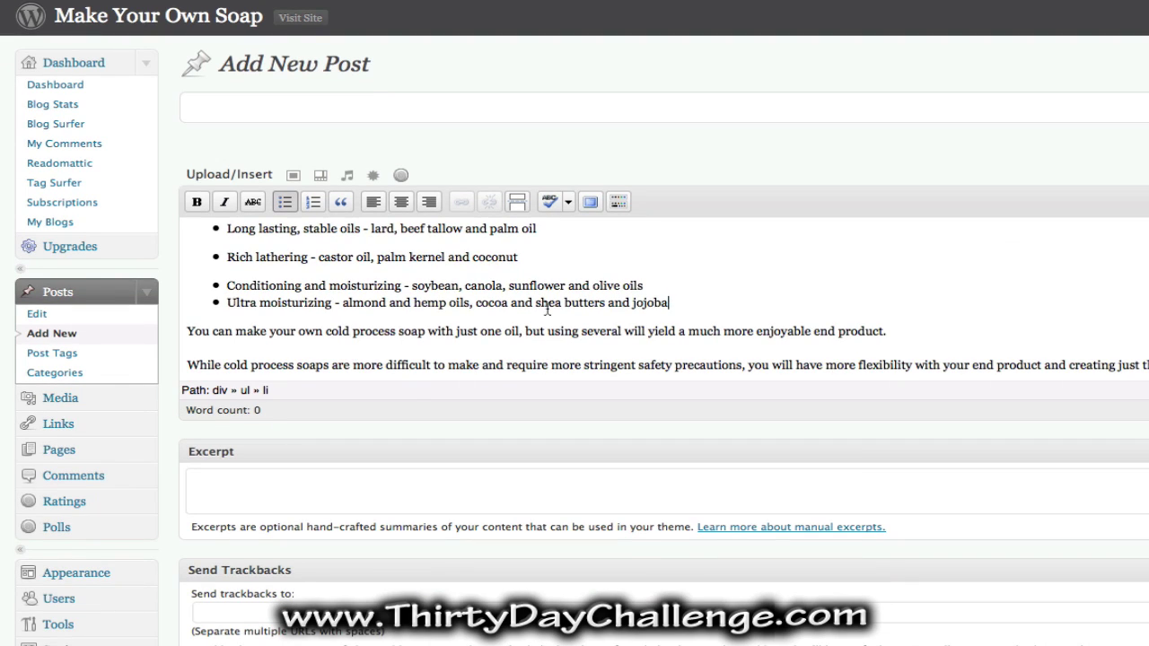
pyautogui.scroll(10, 545, 308)
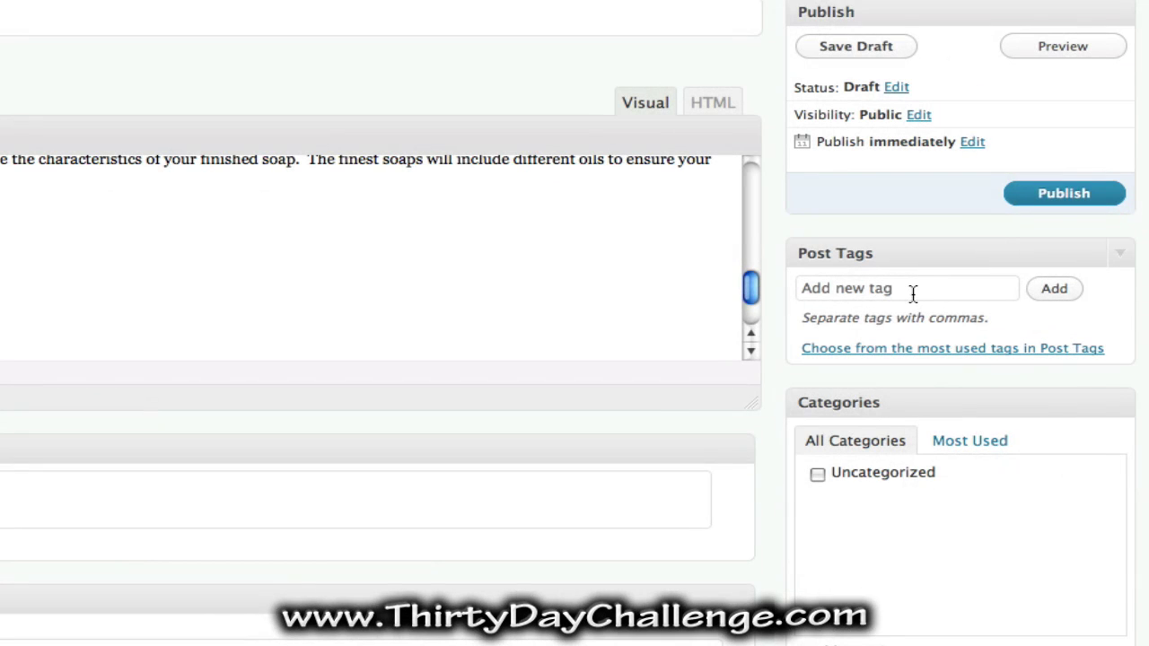
# - Tag the post 'make yor own soap' and file it under a new Make Your Own Soap category
pyautogui.click(912, 293)
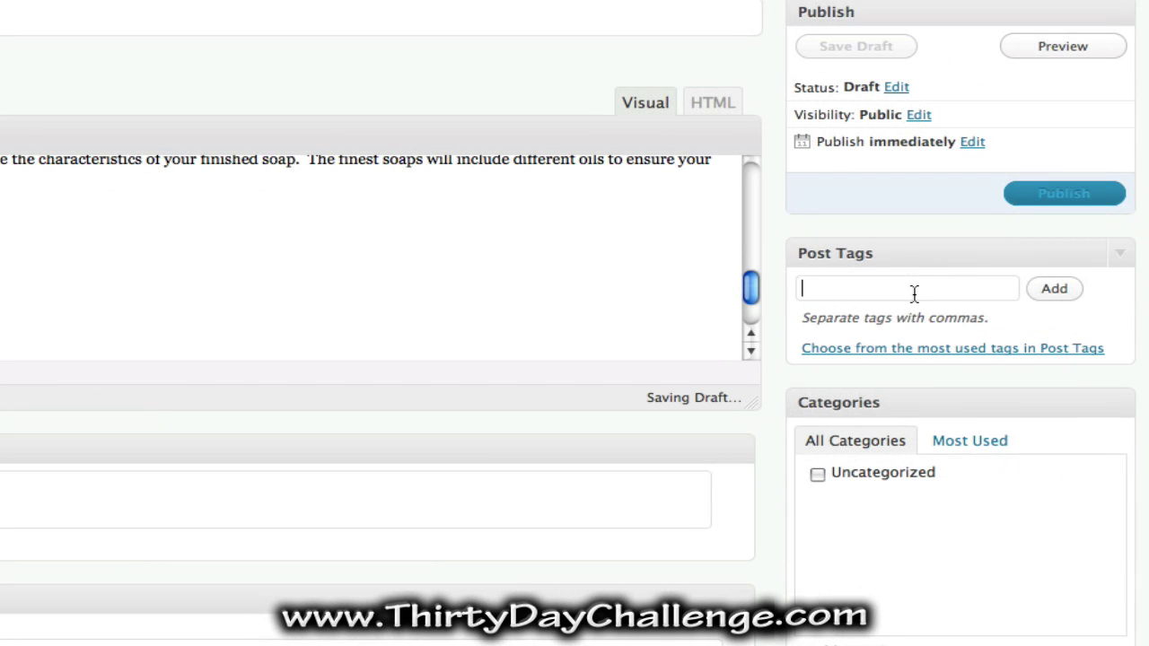
pyautogui.write('make yor own')
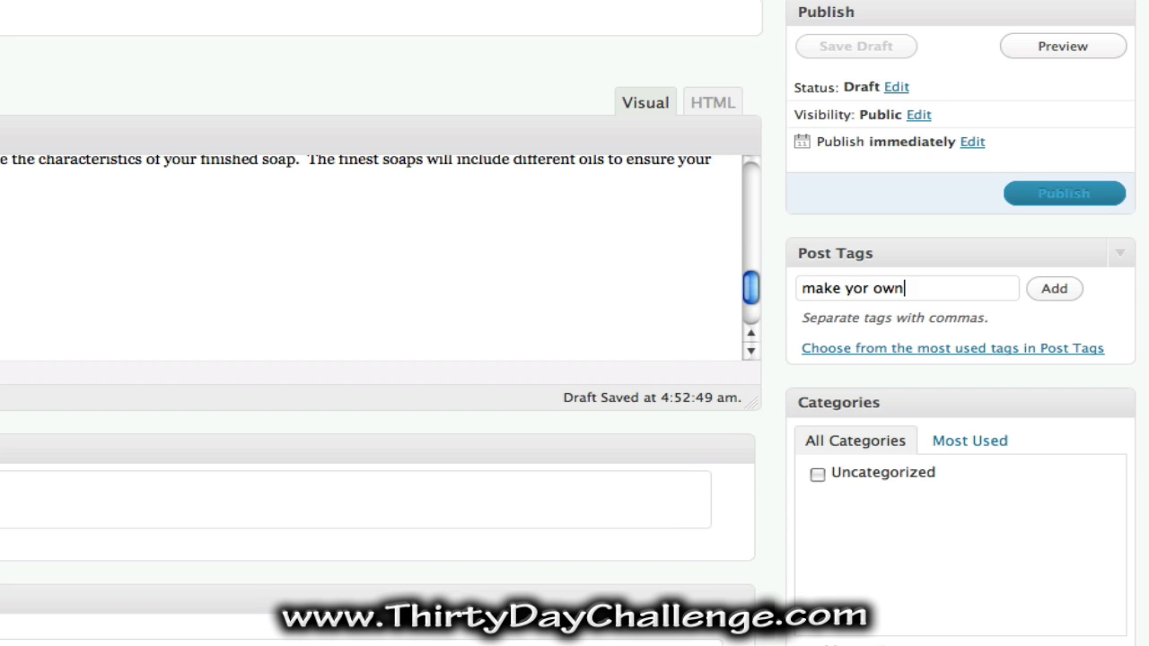
pyautogui.write(' soap')
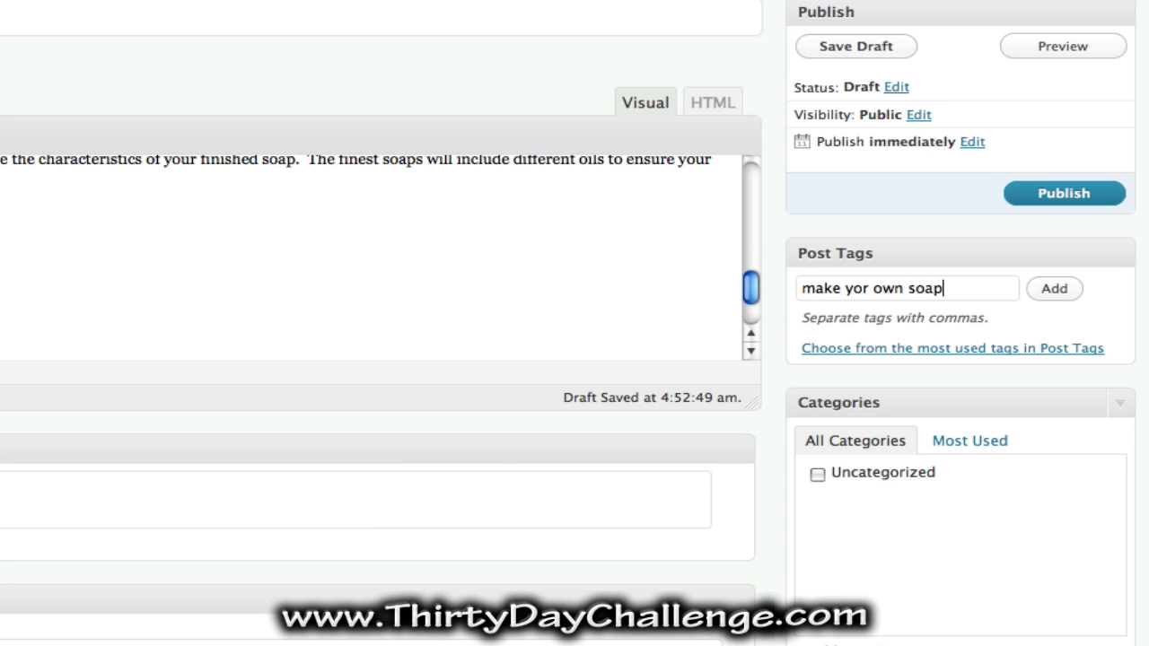
pyautogui.scroll(-3, 861, 569)
pyautogui.click(859, 544)
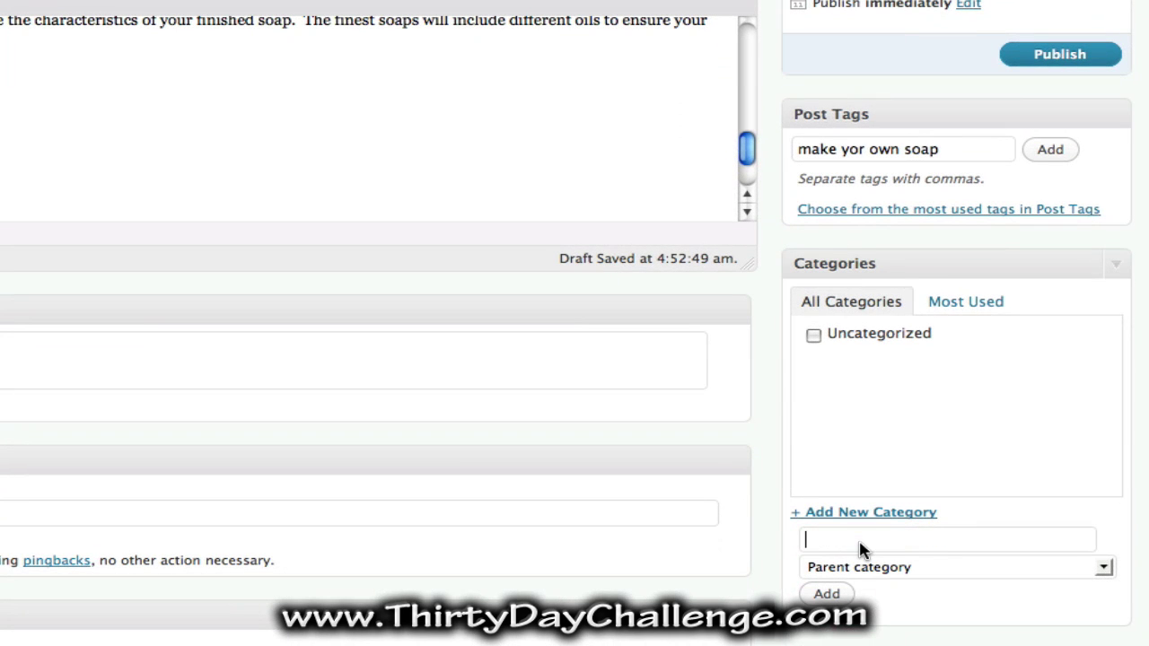
pyautogui.write('Make Your ')
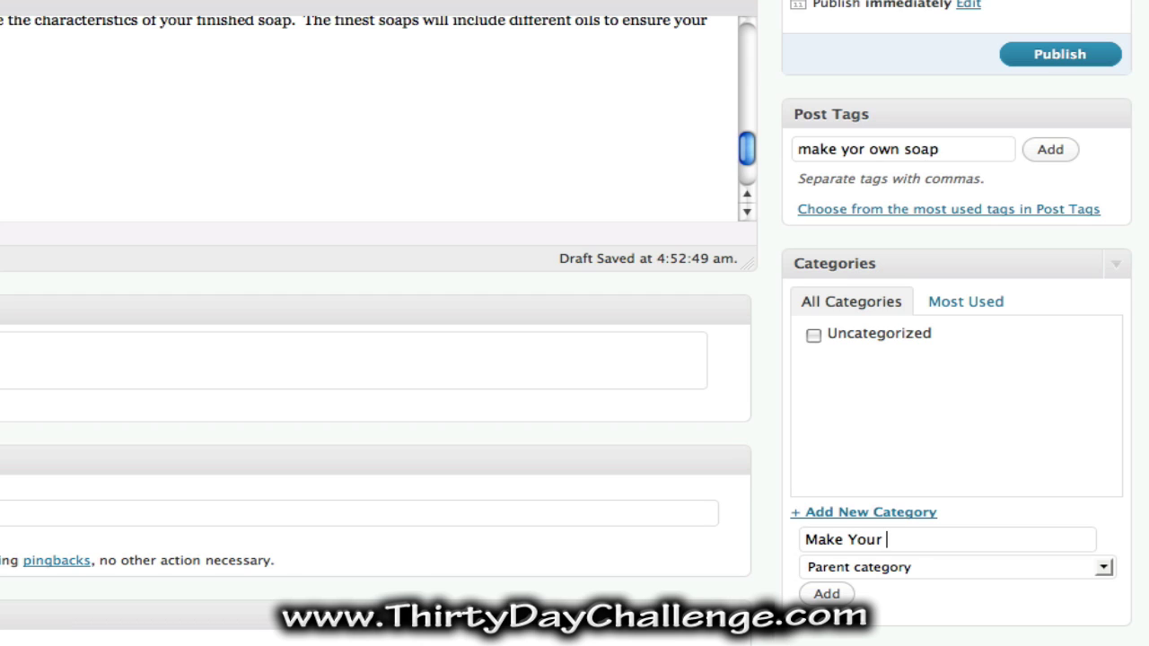
pyautogui.write('Own Soap')
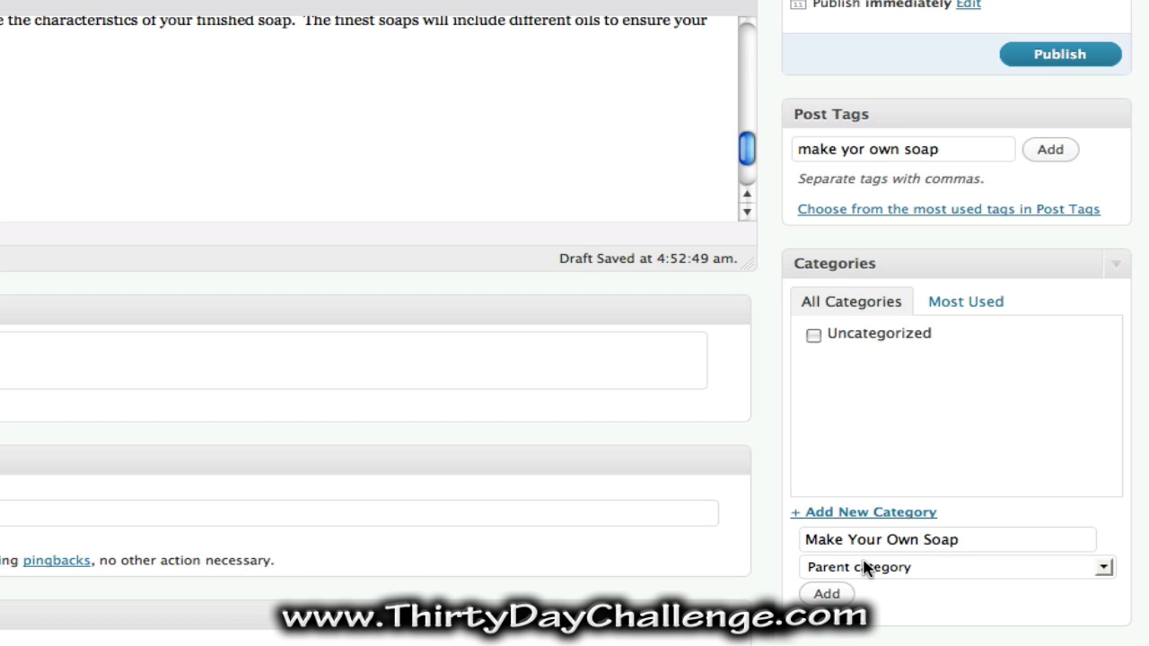
pyautogui.click(827, 594)
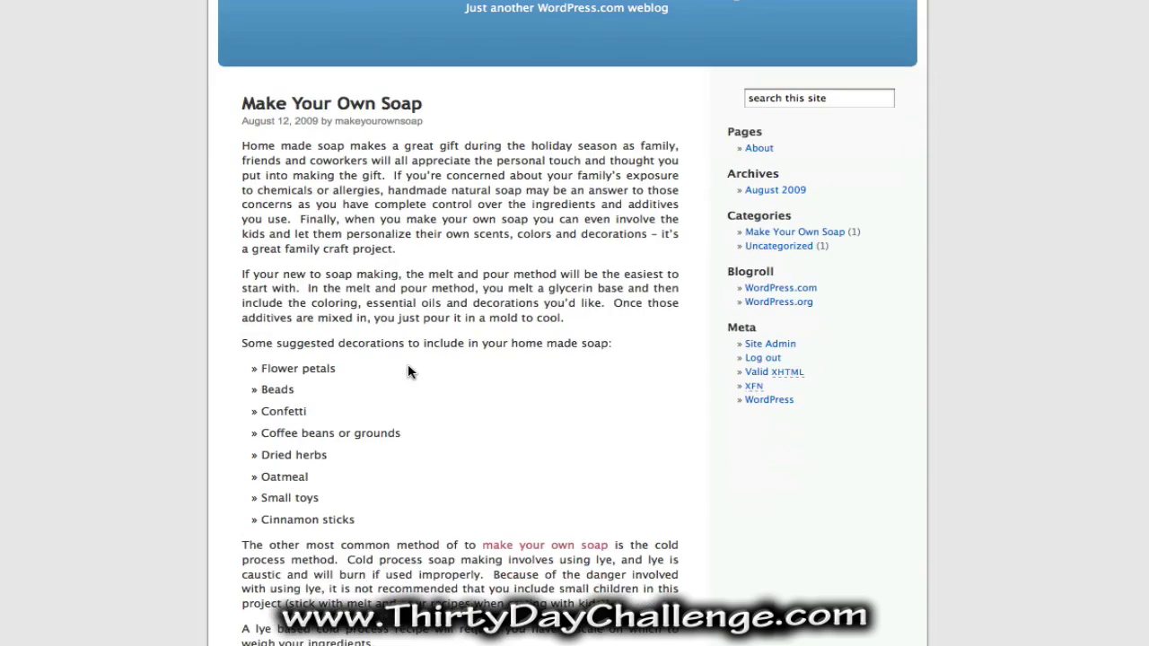
# - On the live post, scroll down and open the Make Your Own Soap category page
pyautogui.scroll(-10, 409, 366)
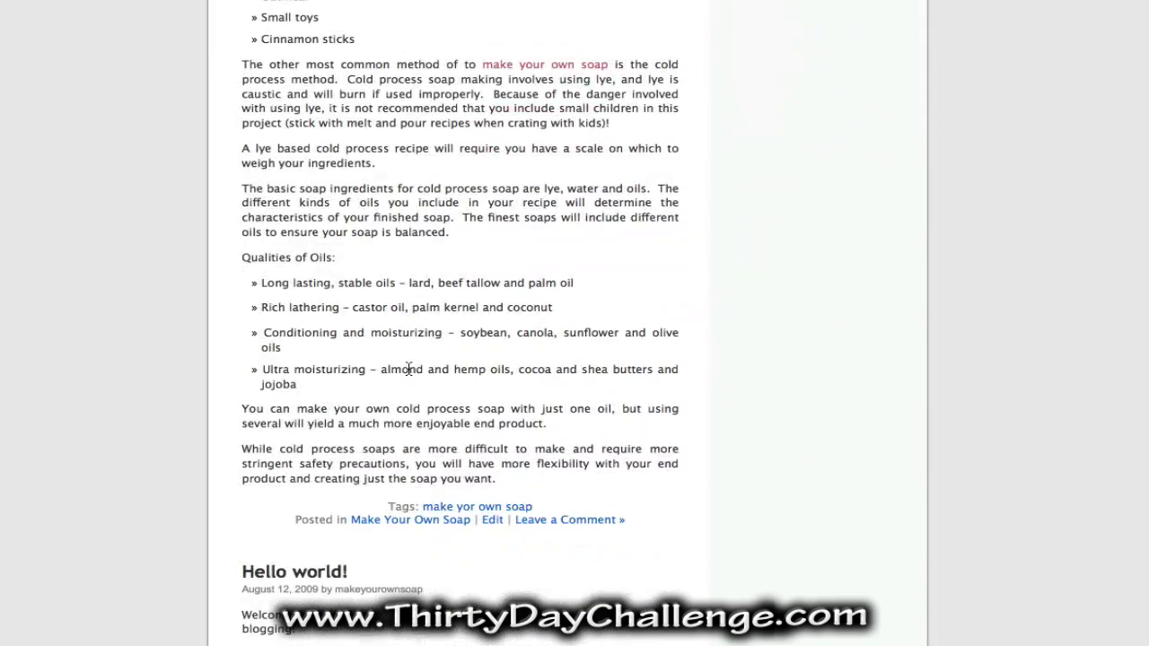
pyautogui.scroll(-3, 412, 503)
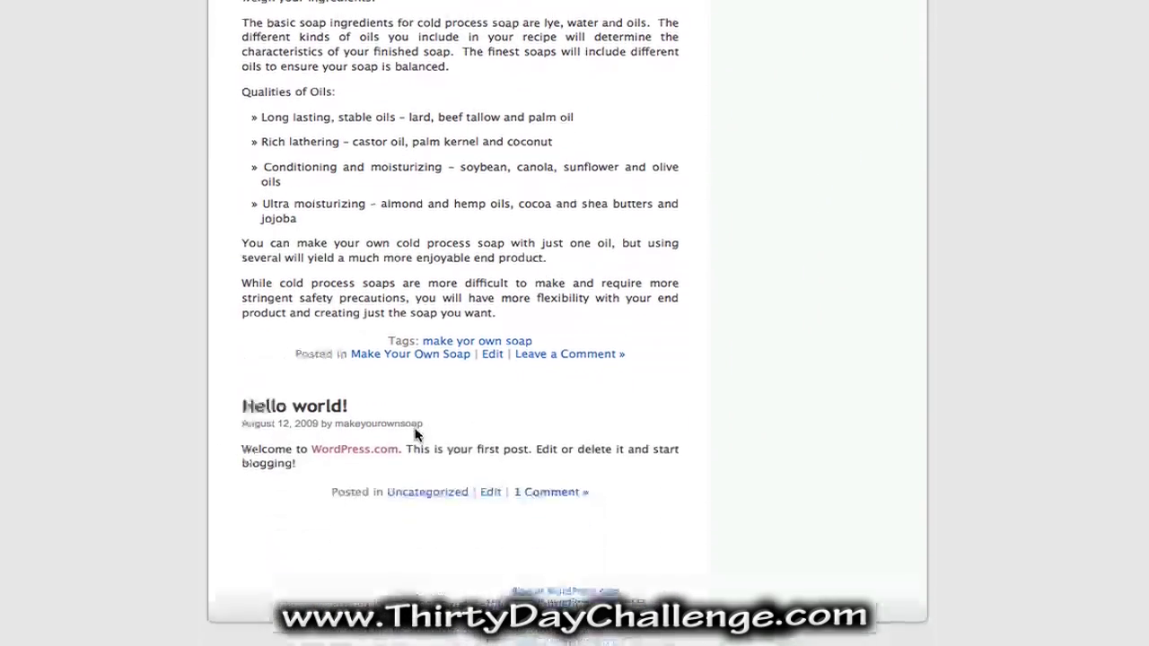
pyautogui.click(422, 355)
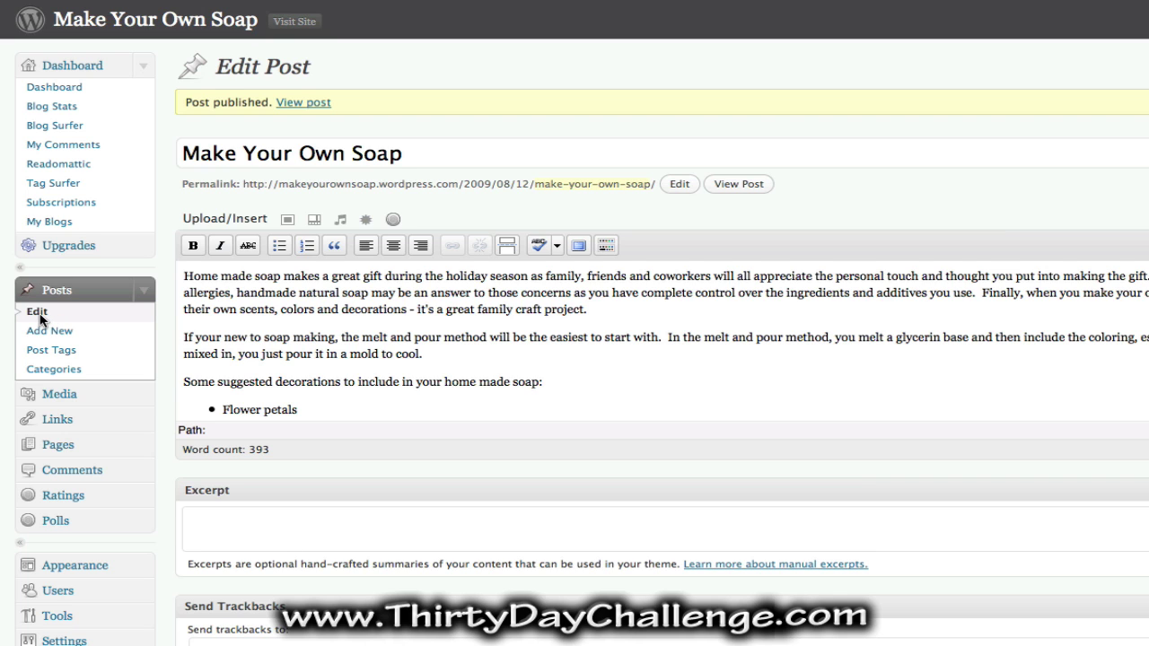
# - Delete the default Hello world! post from the posts list and confirm
pyautogui.click(40, 318)
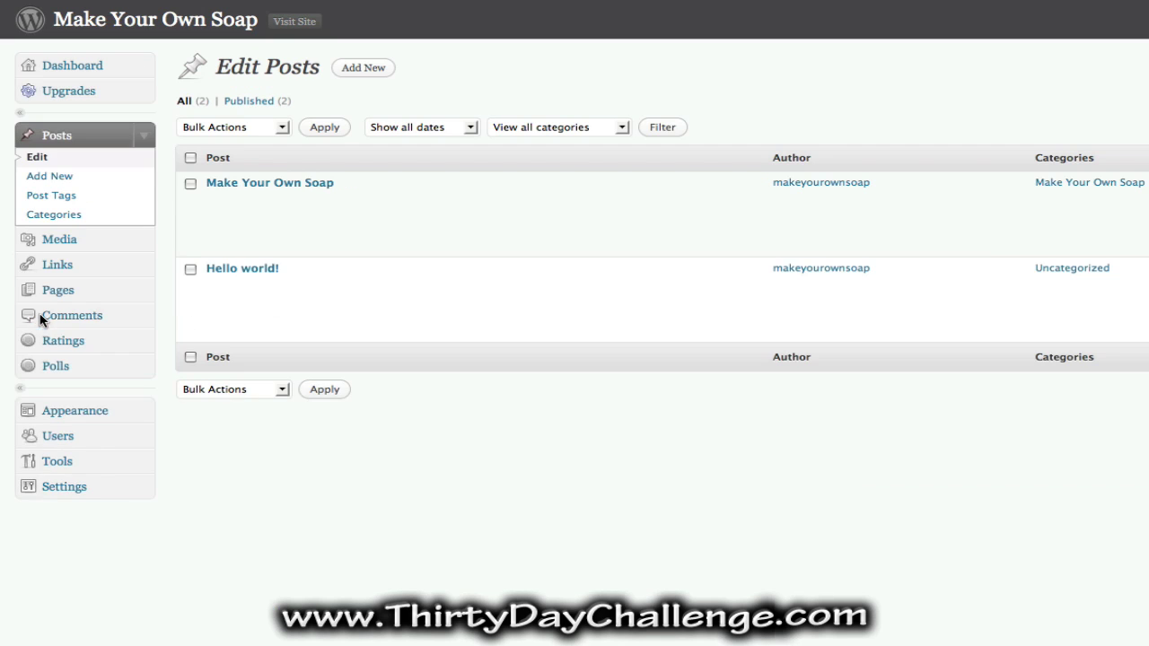
pyautogui.moveTo(265, 251)
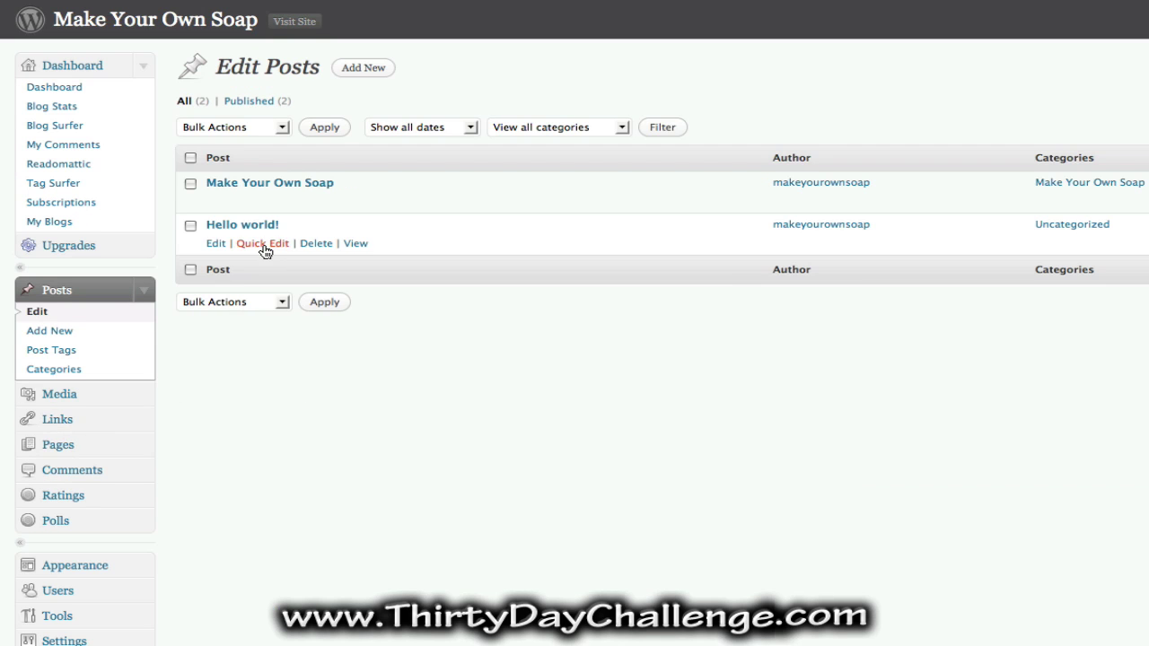
pyautogui.click(313, 244)
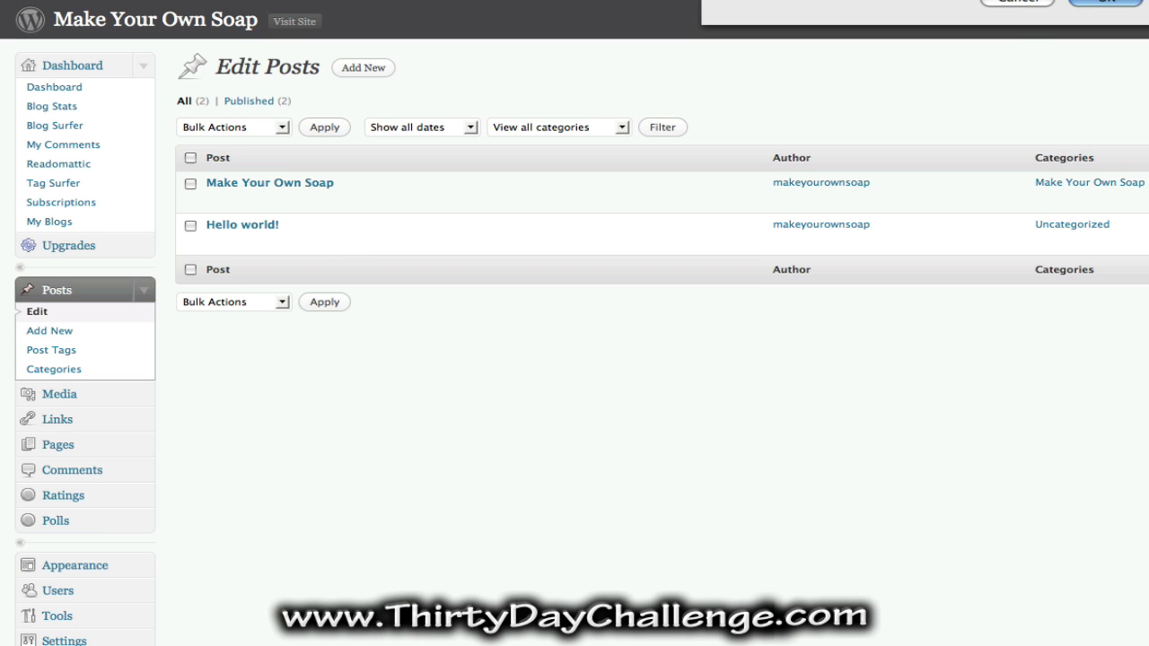
pyautogui.click(1109, 2)
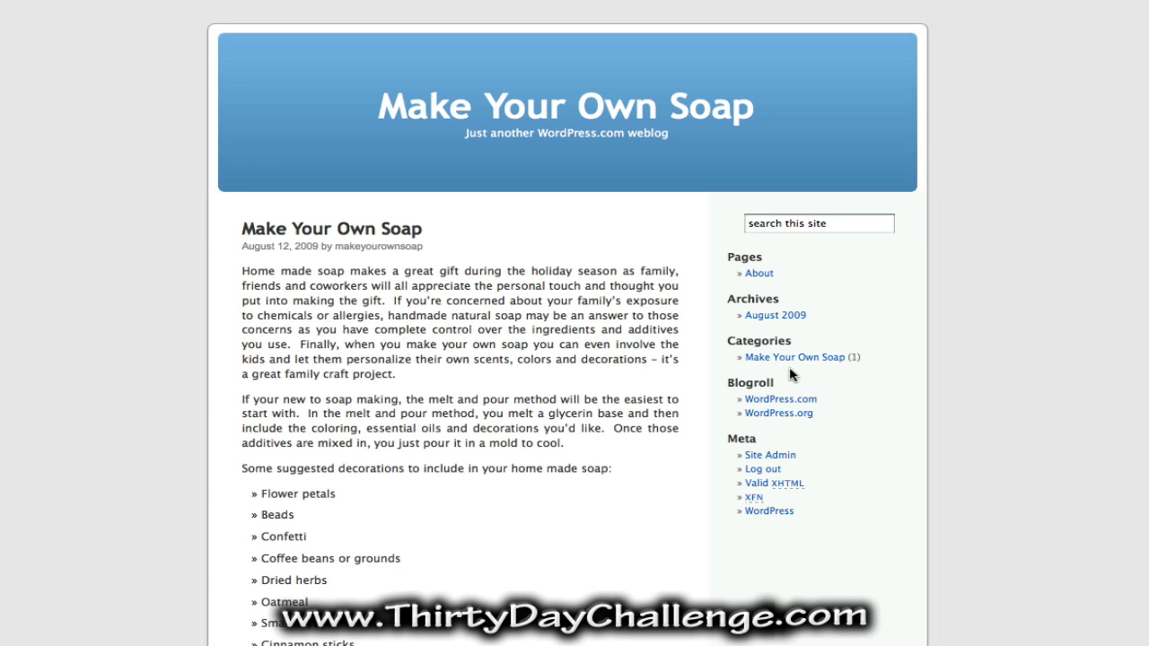
# - Scroll through the live blog to check that only the soap post remains
pyautogui.scroll(-15, 549, 499)
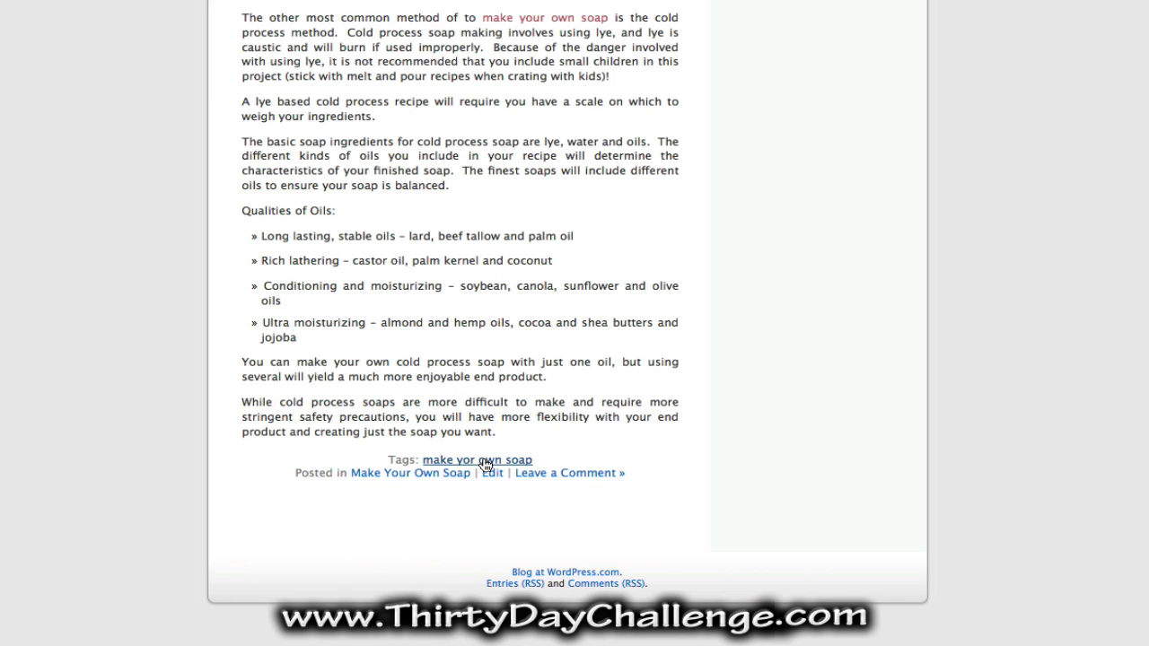
pyautogui.scroll(5, 510, 320)
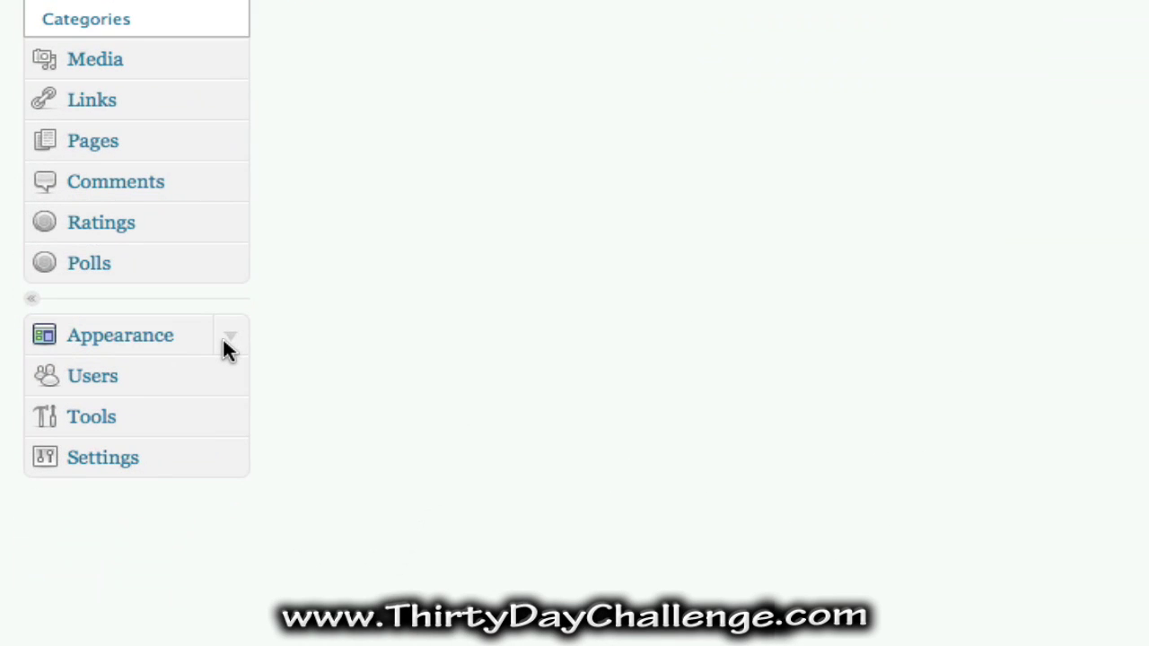
# - Go to Appearance > Themes and scroll through the theme list to find Benevolence
pyautogui.click(225, 348)
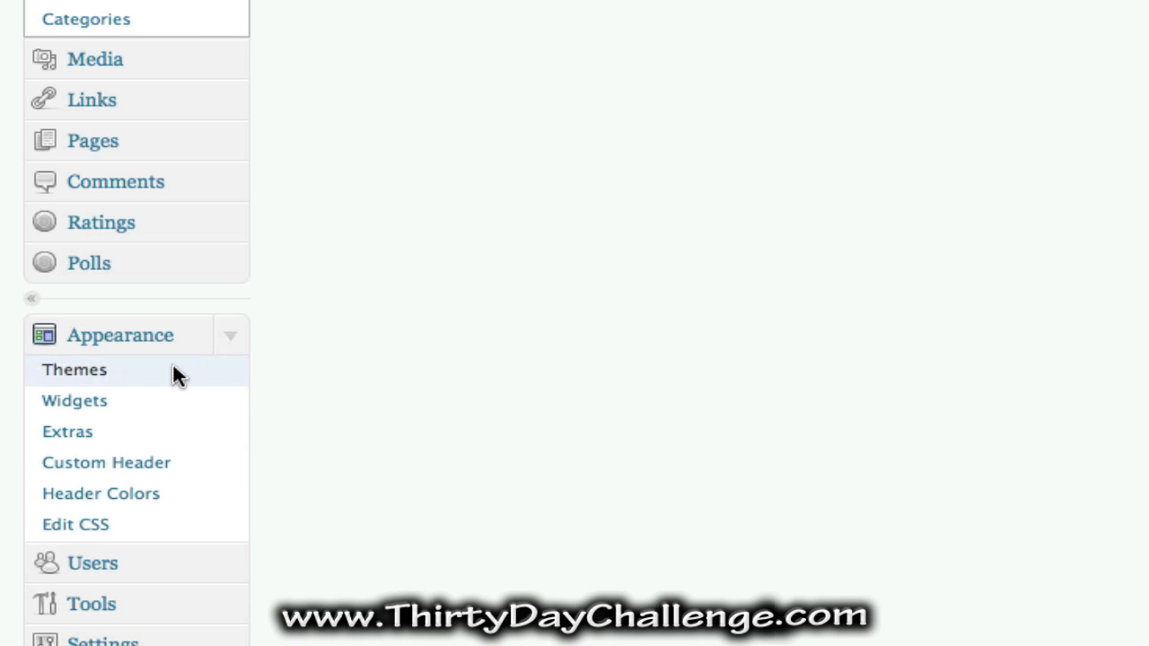
pyautogui.click(205, 370)
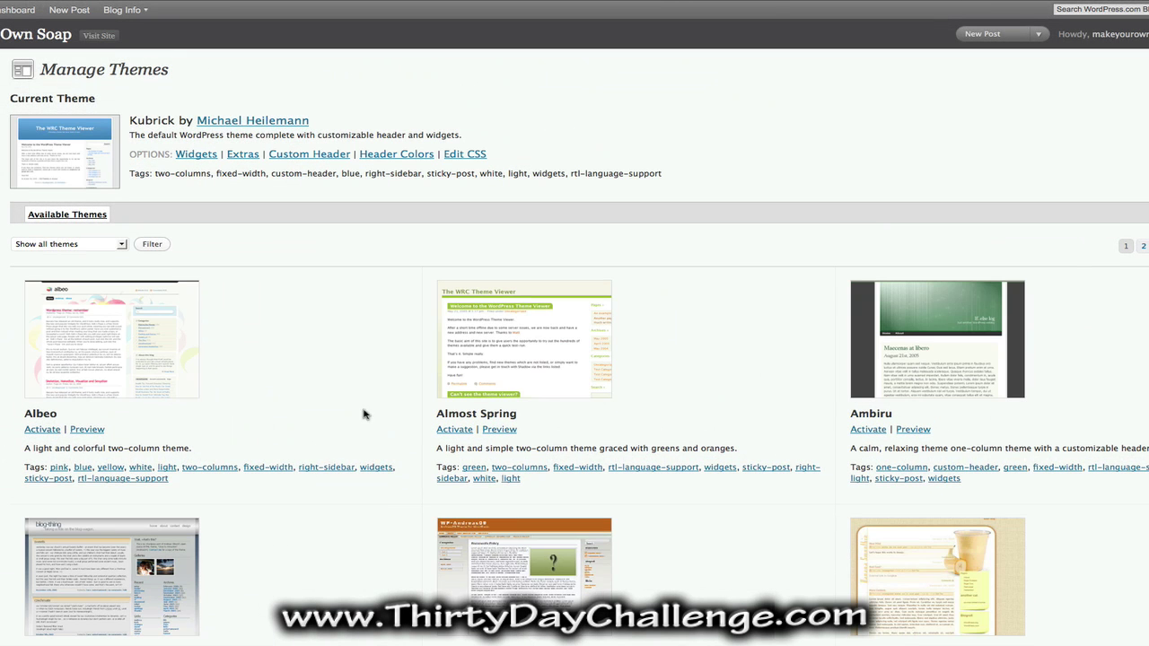
pyautogui.scroll(-1, 362, 410)
pyautogui.scroll(-8, 364, 413)
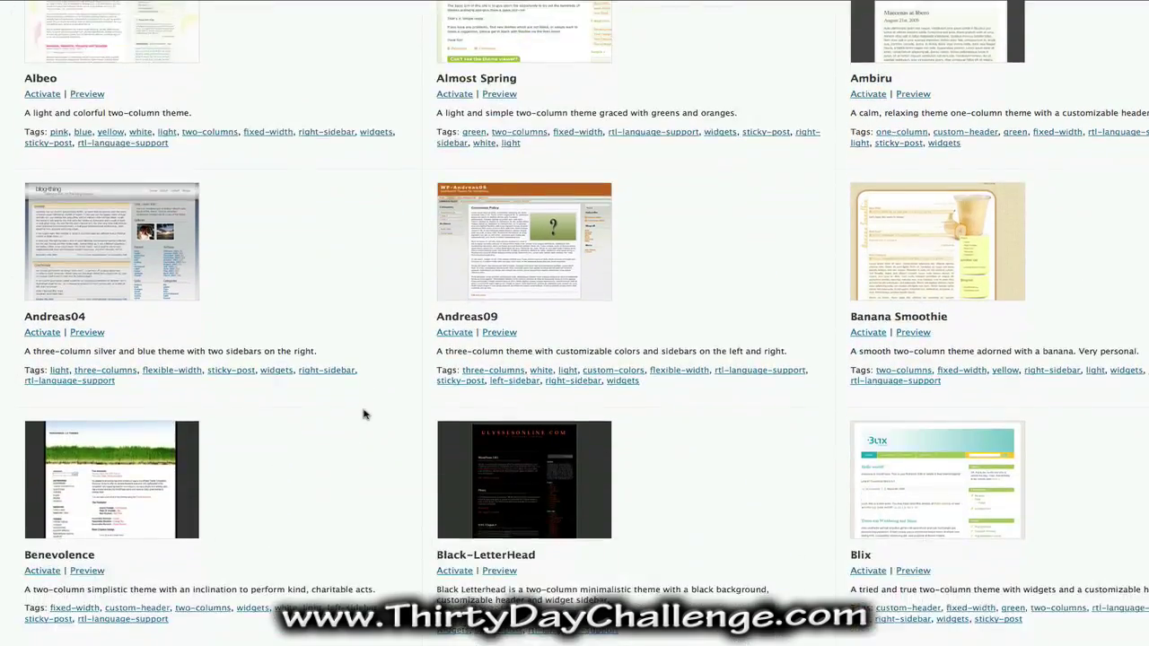
pyautogui.scroll(-4, 364, 413)
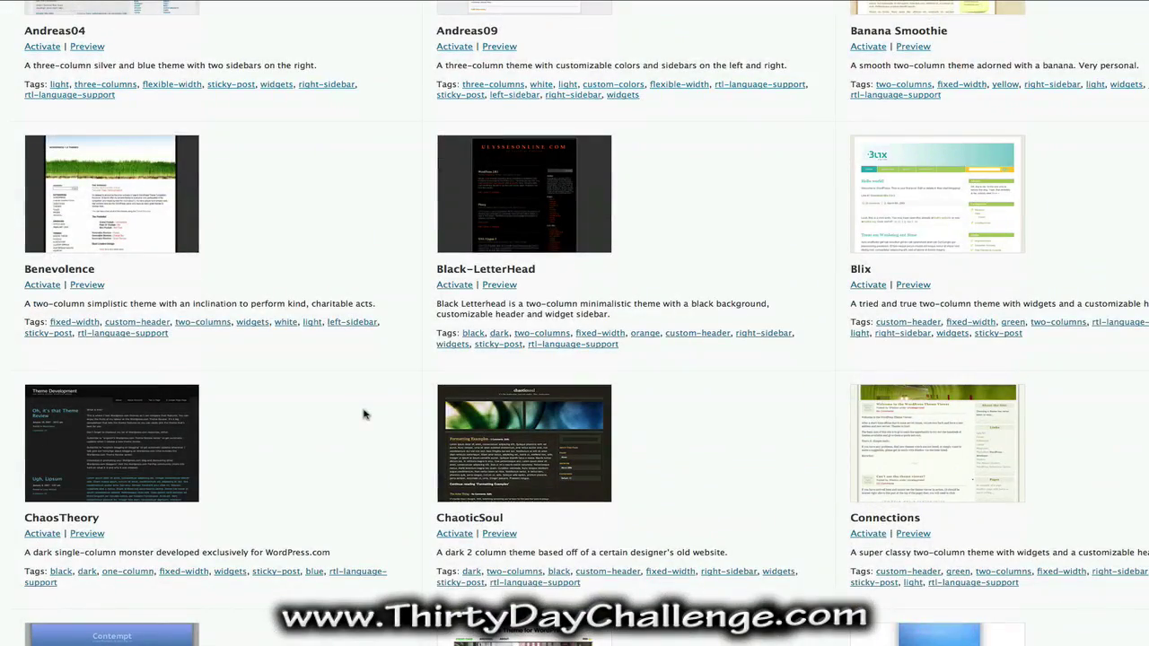
pyautogui.scroll(1, 188, 377)
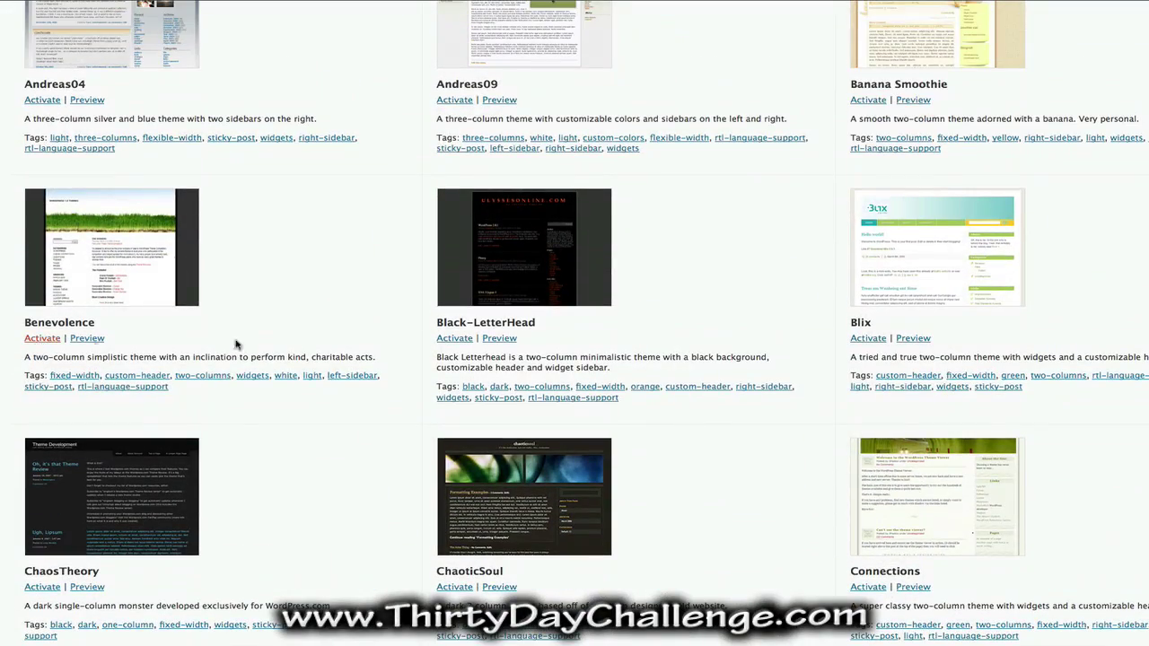
pyautogui.scroll(8, 385, 377)
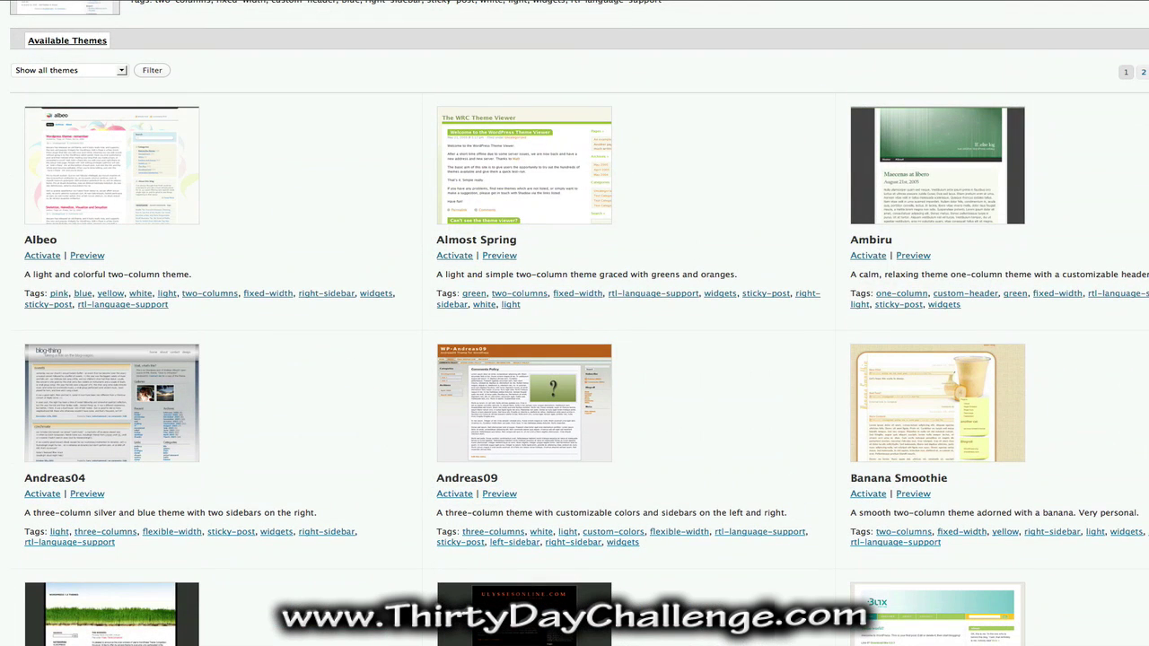
pyautogui.scroll(4, 575, 359)
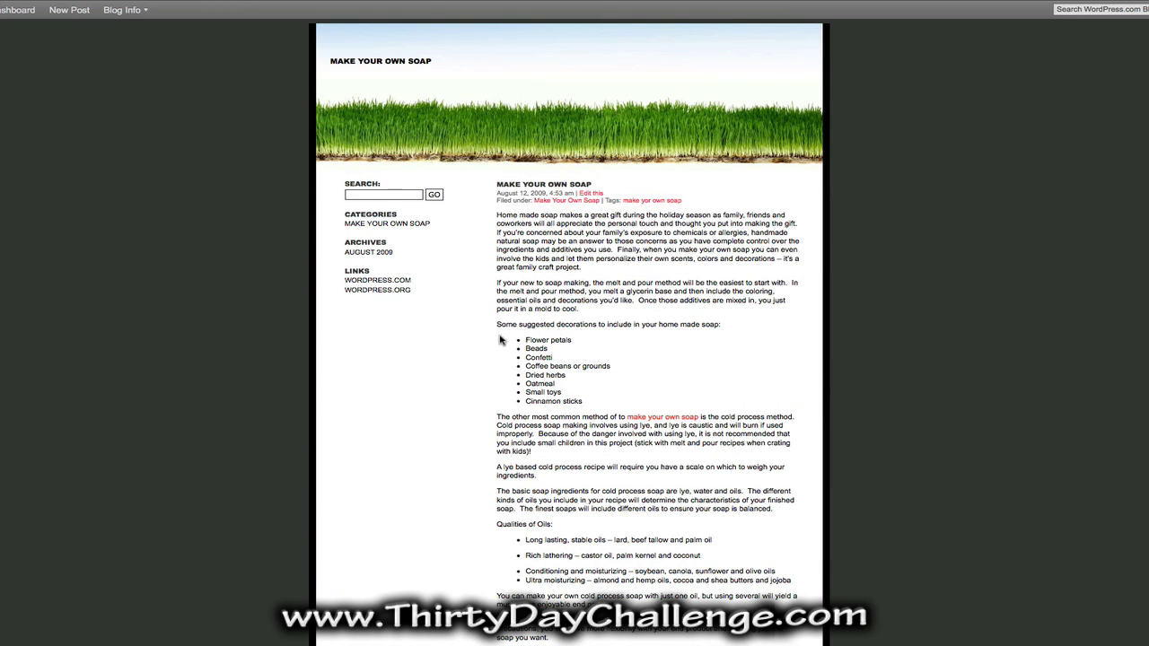
pyautogui.scroll(-3, 500, 339)
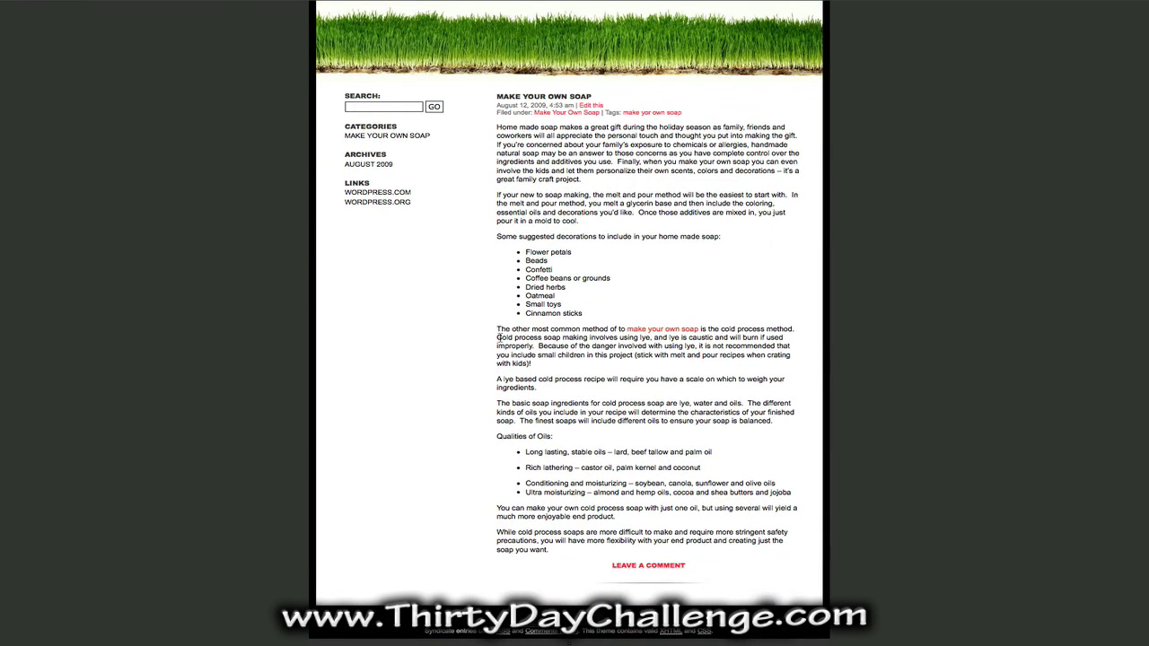
pyautogui.scroll(3, 499, 337)
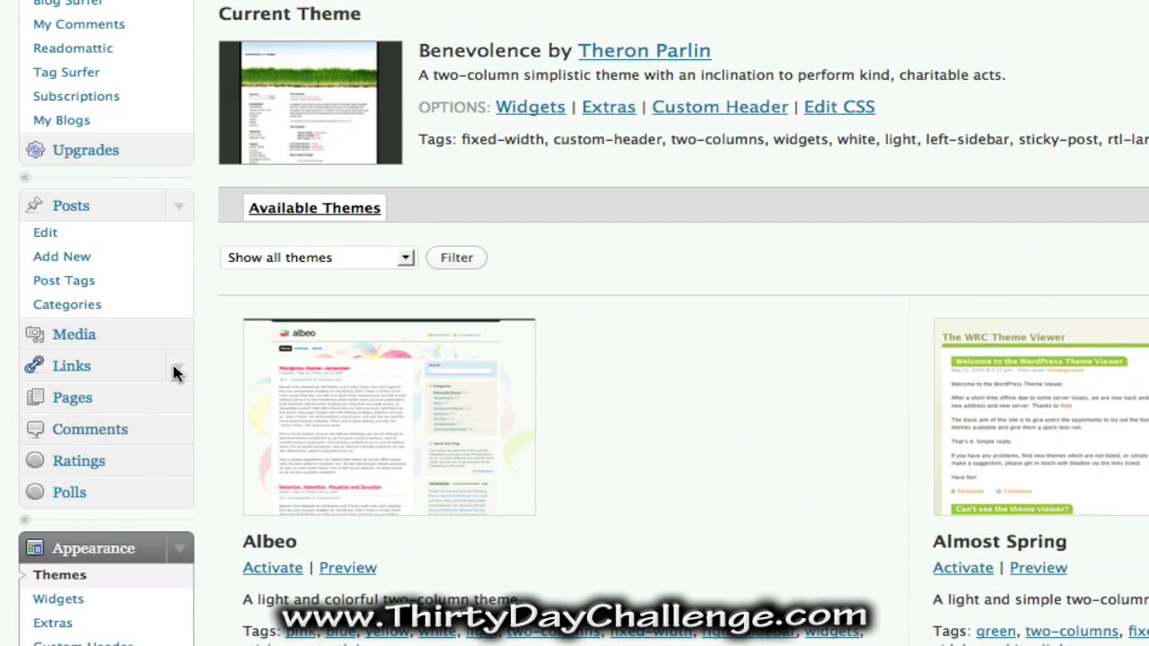
# - In Links > Edit, select the WordPress.com and WordPress.org links and bulk-delete both
pyautogui.click(174, 372)
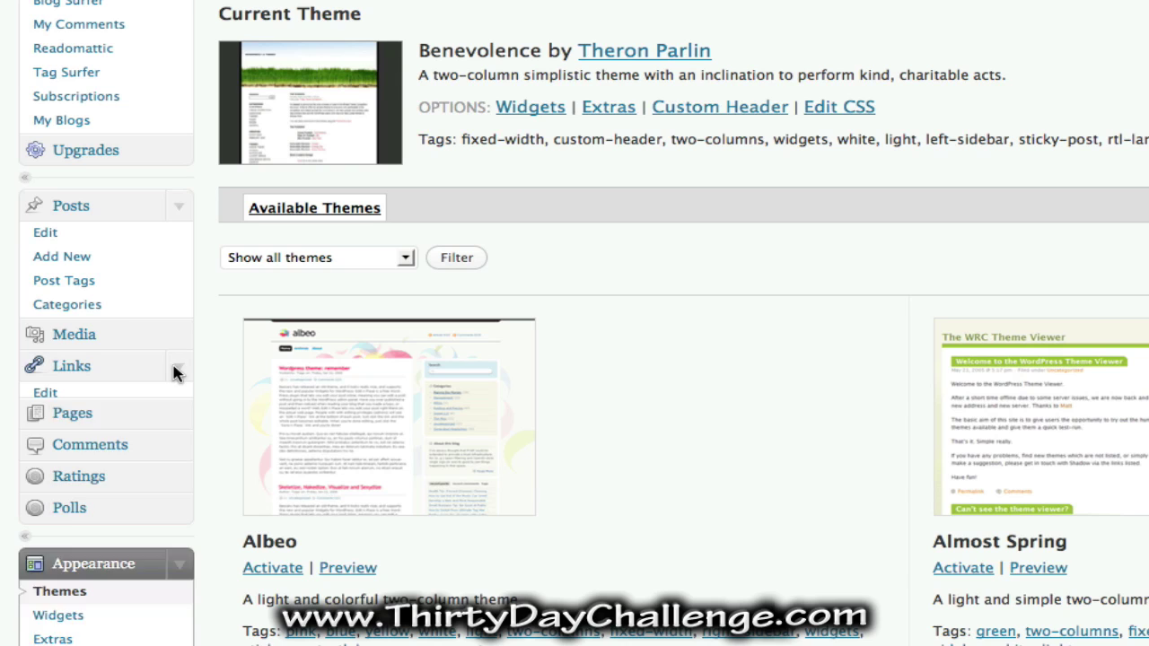
pyautogui.click(92, 396)
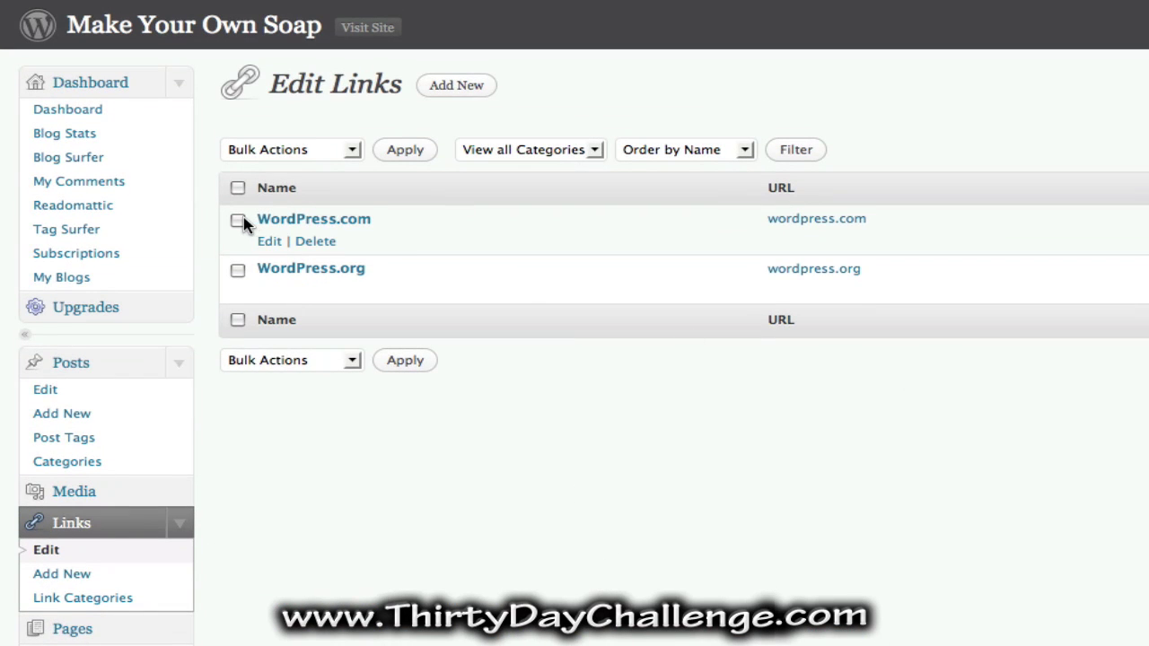
pyautogui.click(239, 220)
pyautogui.click(238, 269)
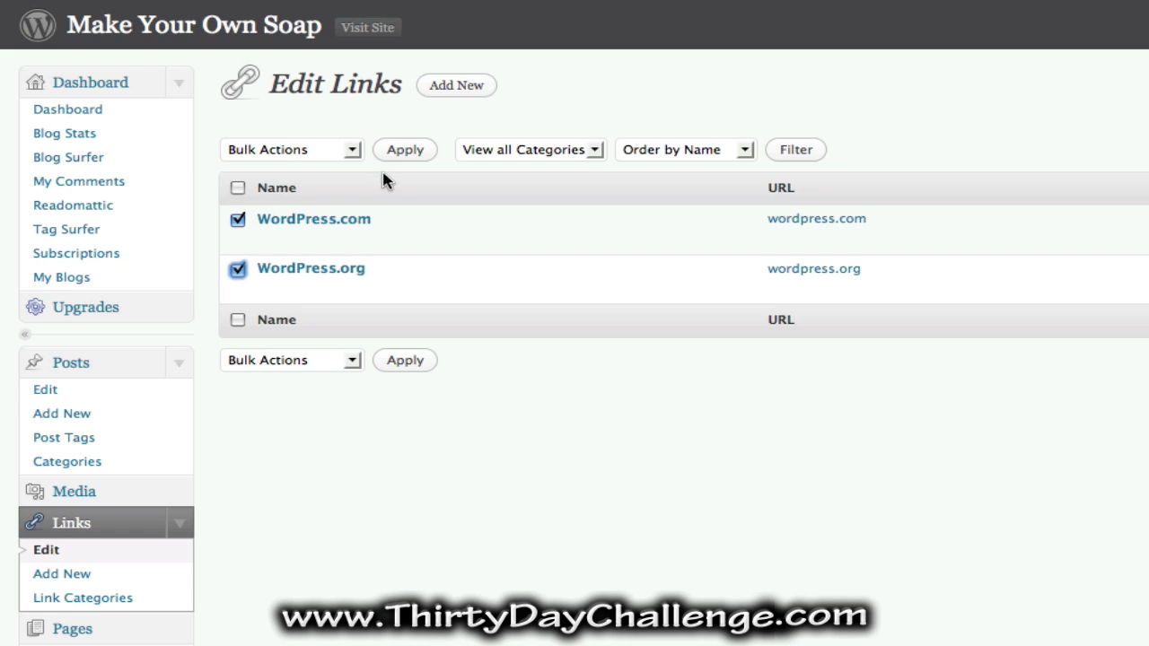
pyautogui.click(353, 151)
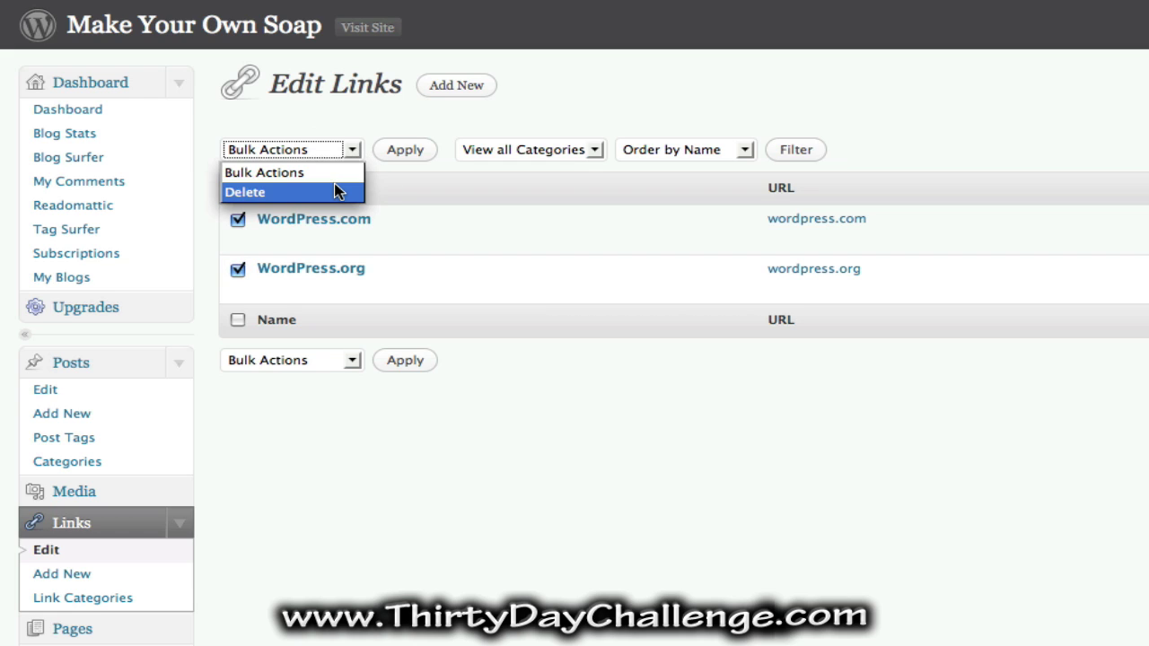
pyautogui.click(339, 190)
pyautogui.click(395, 152)
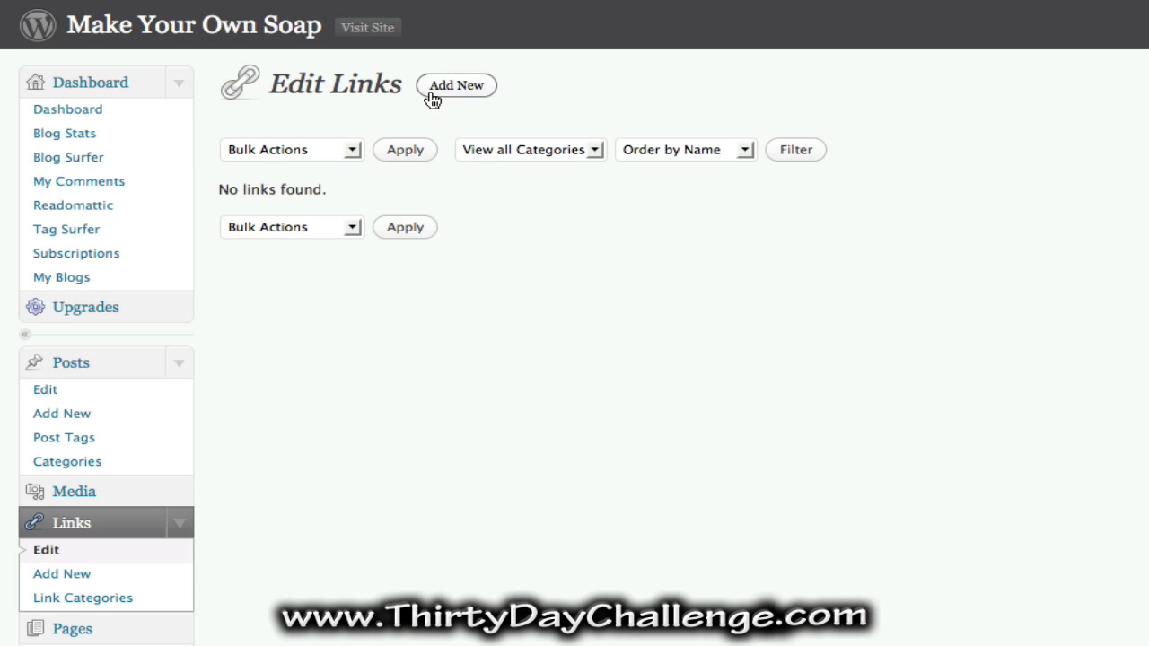
pyautogui.click(425, 90)
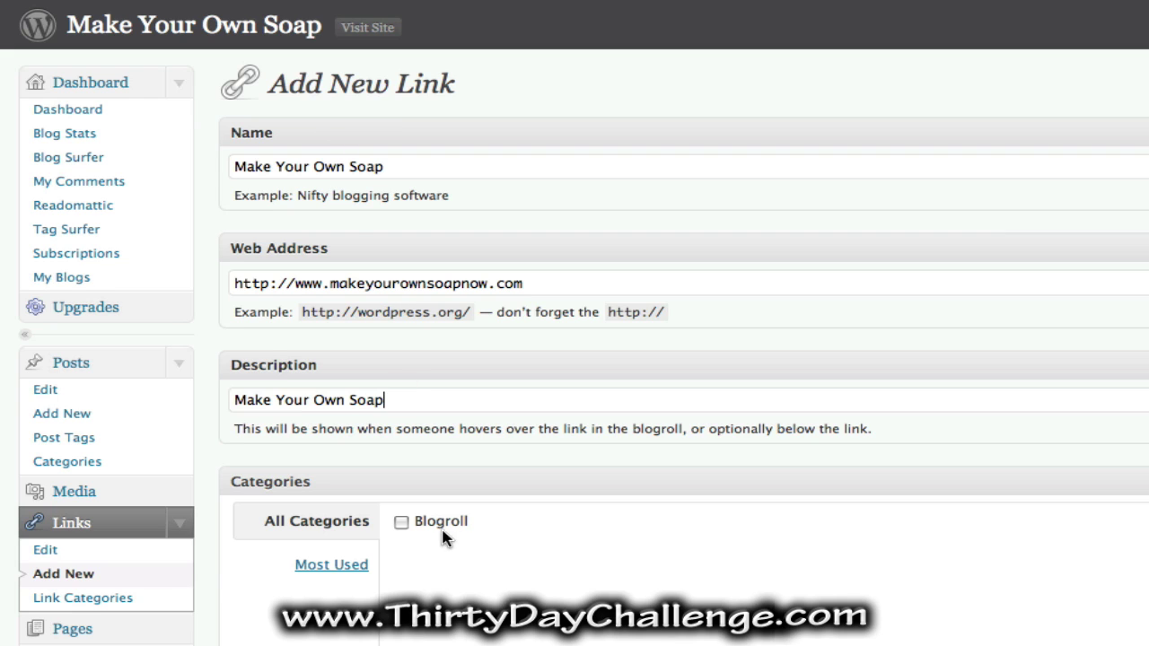
pyautogui.click(401, 521)
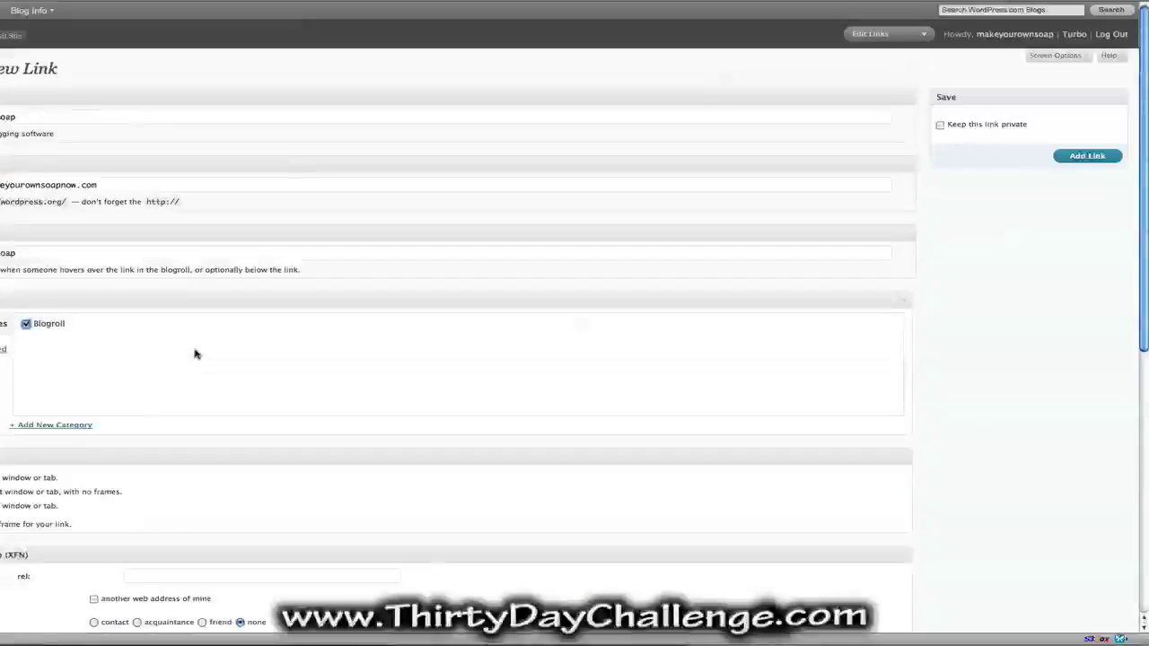
pyautogui.click(1084, 156)
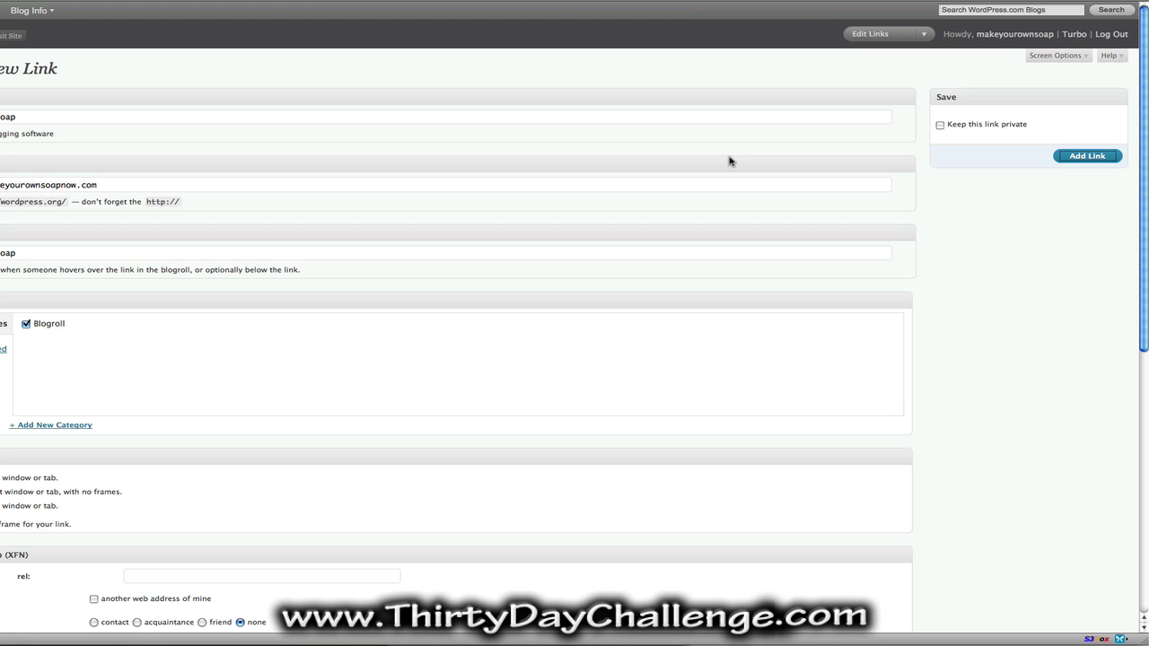